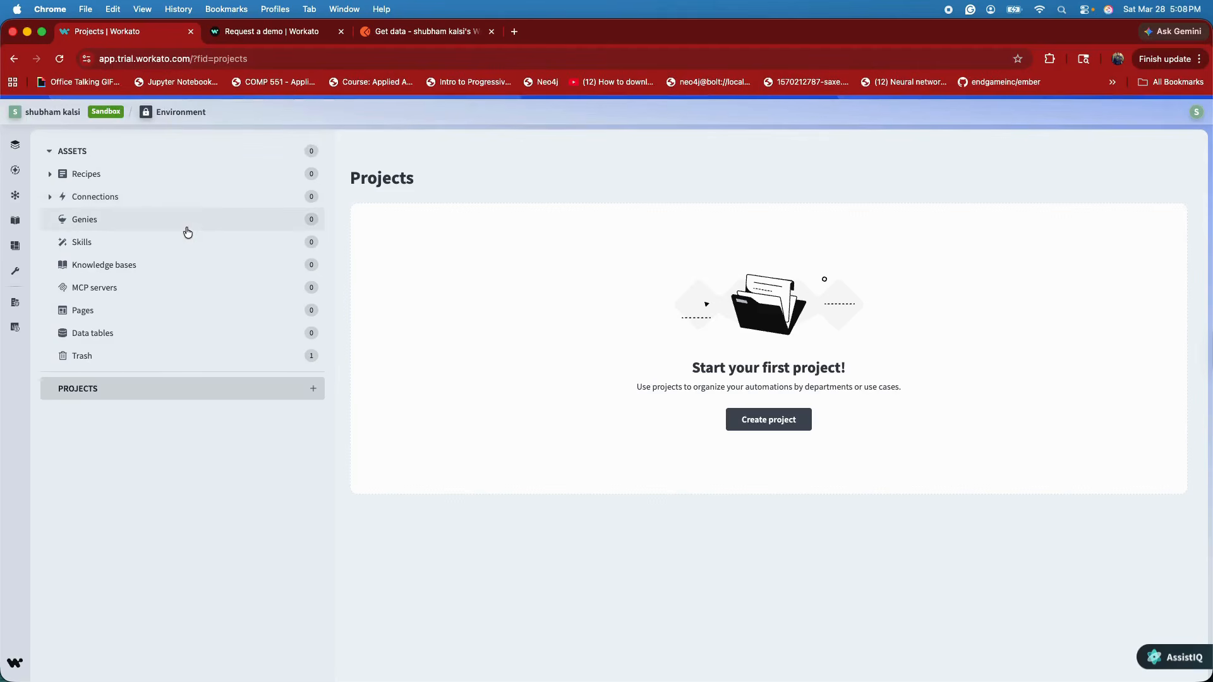
Create a project from scratch named Project_01
click(310, 390)
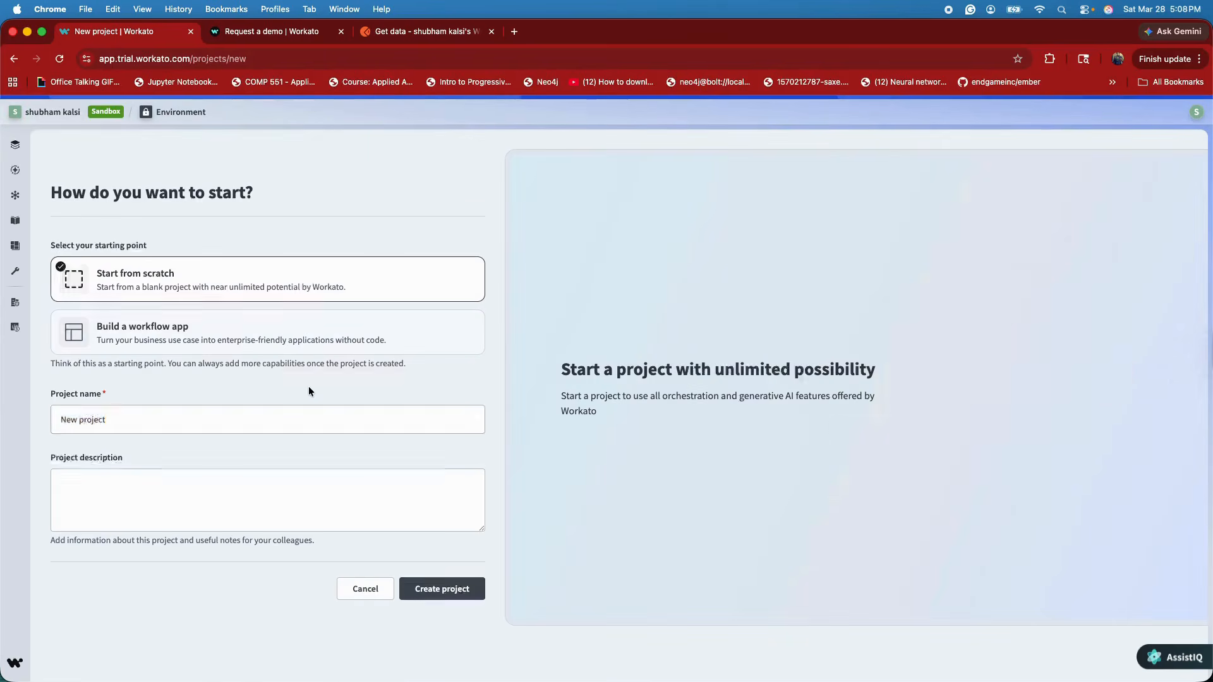
text(P)
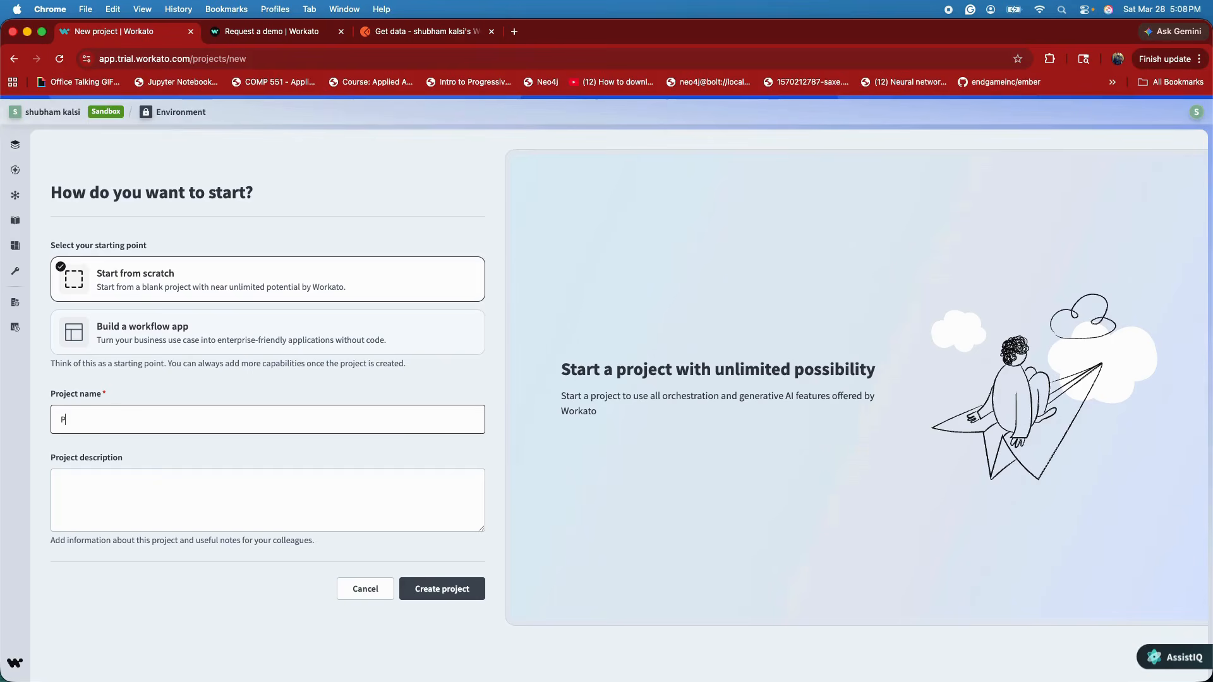
text(roject_01)
click(436, 591)
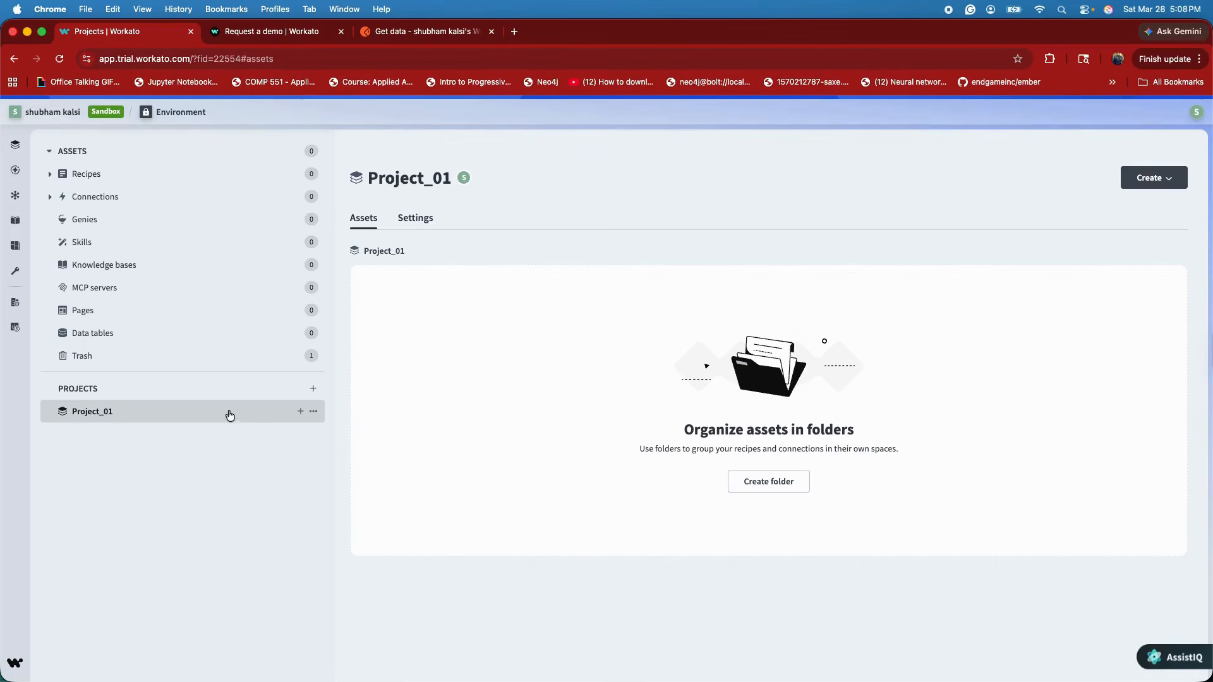
Create a recipe named test_01 in Project_01 and start building it
click(1150, 177)
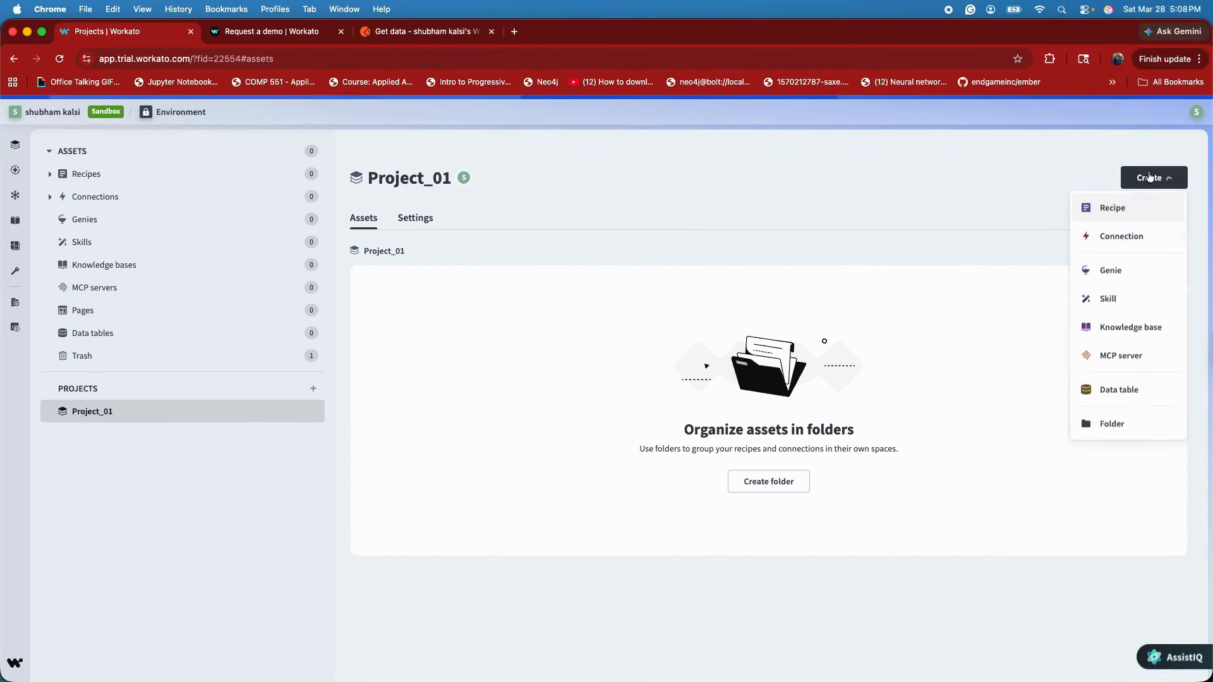
click(1128, 213)
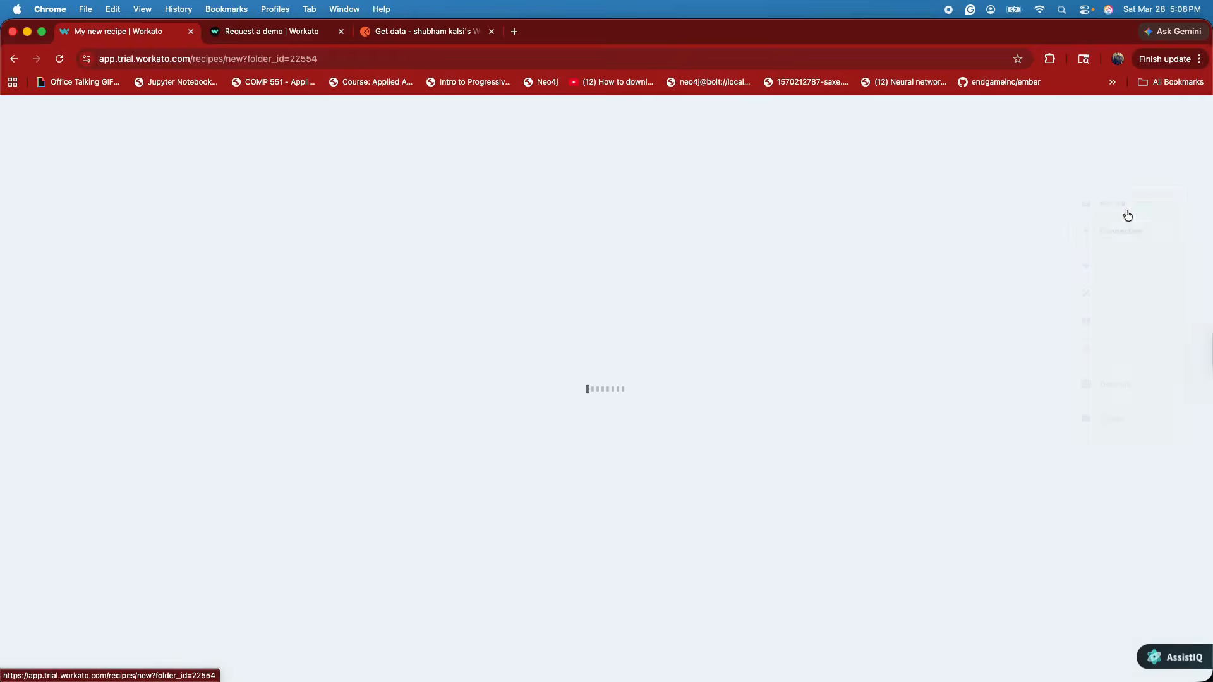
click(105, 229)
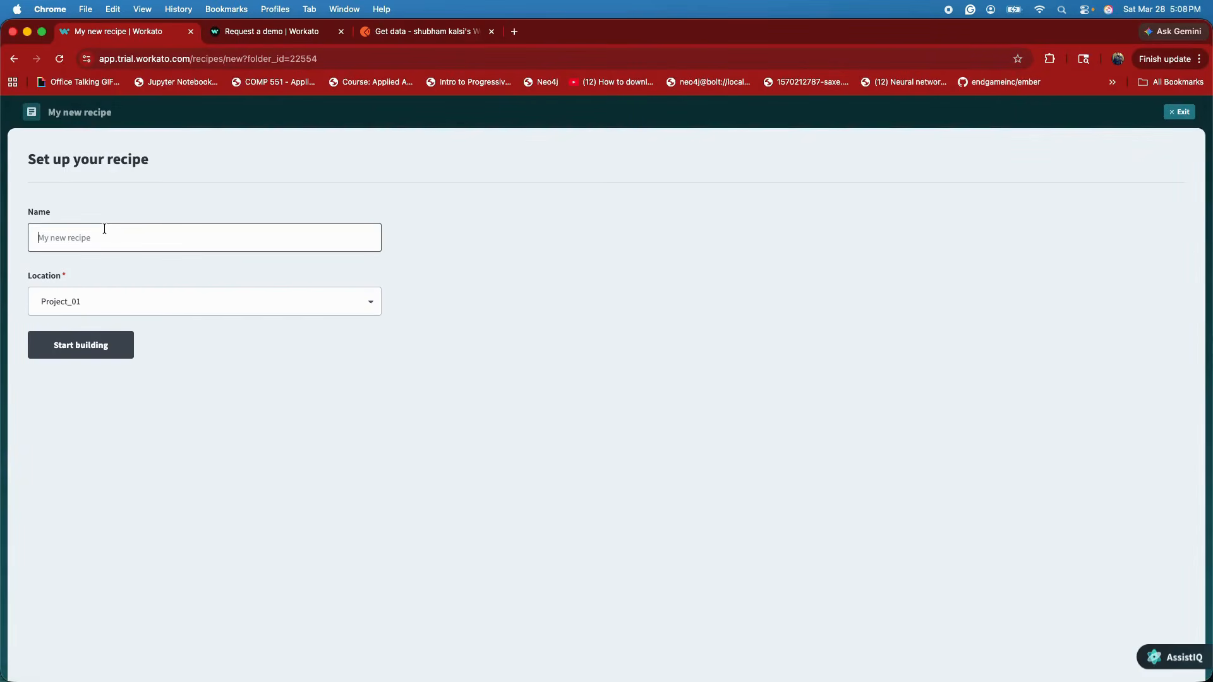
text(test_01)
click(86, 350)
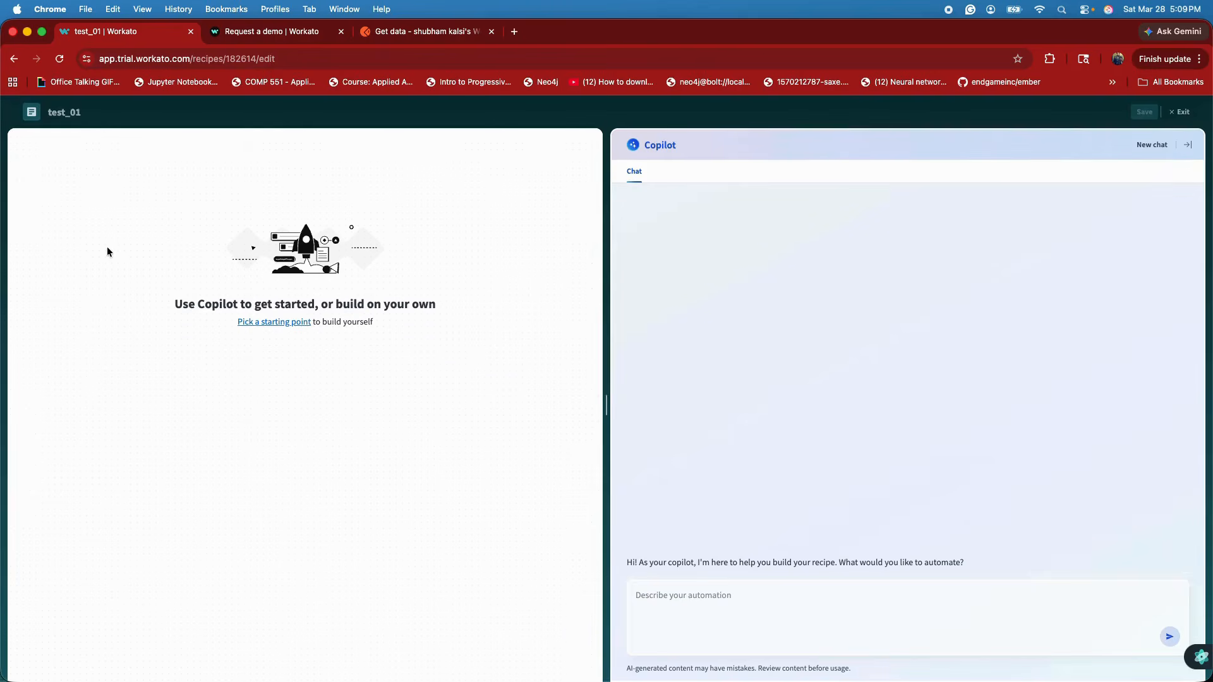
Choose a webhook trigger as the recipe's starting point and collapse the Copilot chat
click(265, 324)
scroll(323, 389, down, 1)
scroll(323, 389, up, 1)
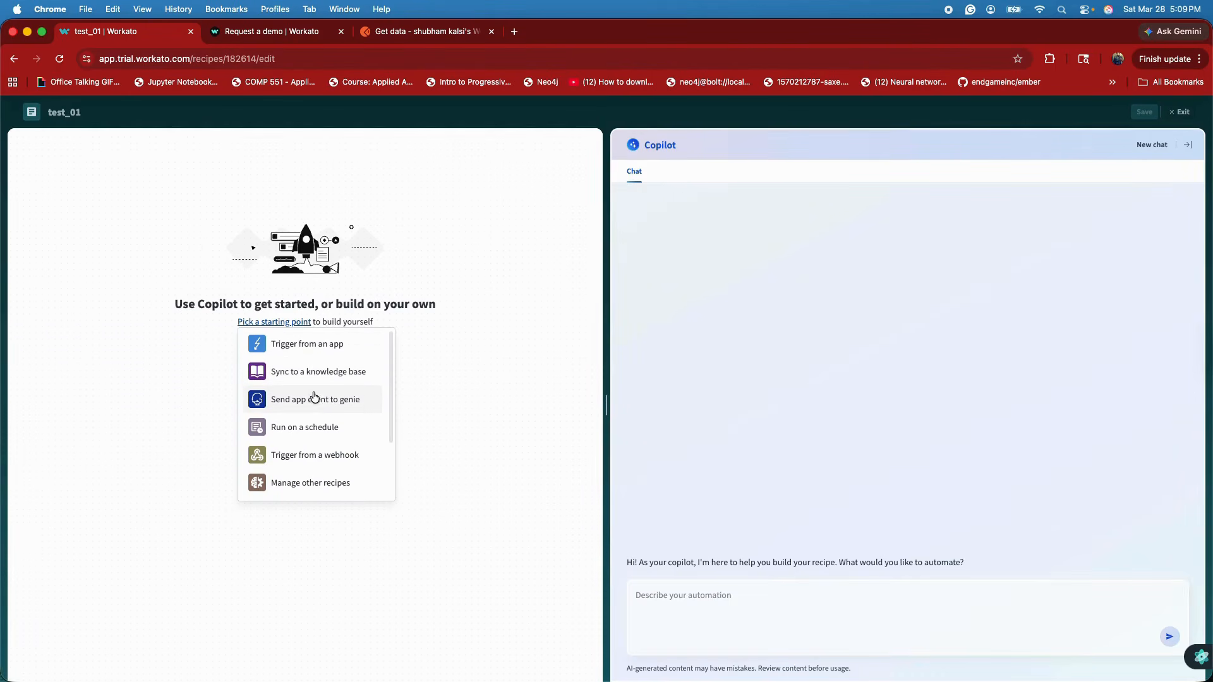
scroll(312, 378, down, 1)
scroll(321, 424, down, 1)
scroll(321, 425, down, 3)
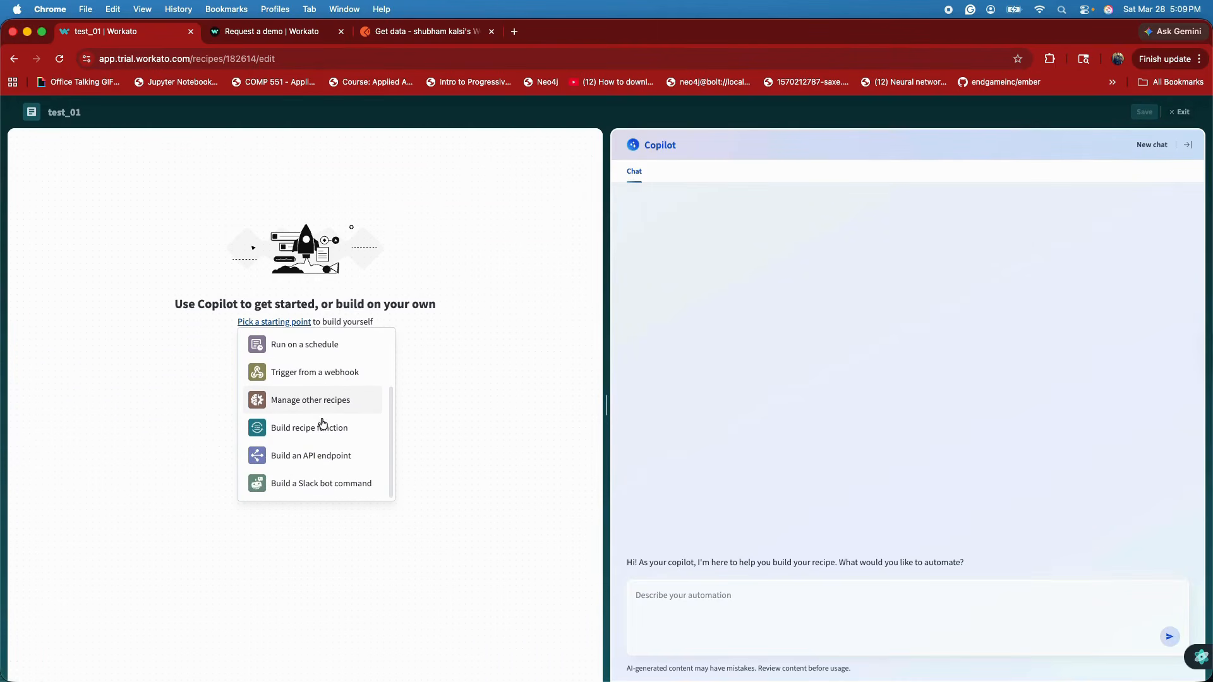
click(314, 377)
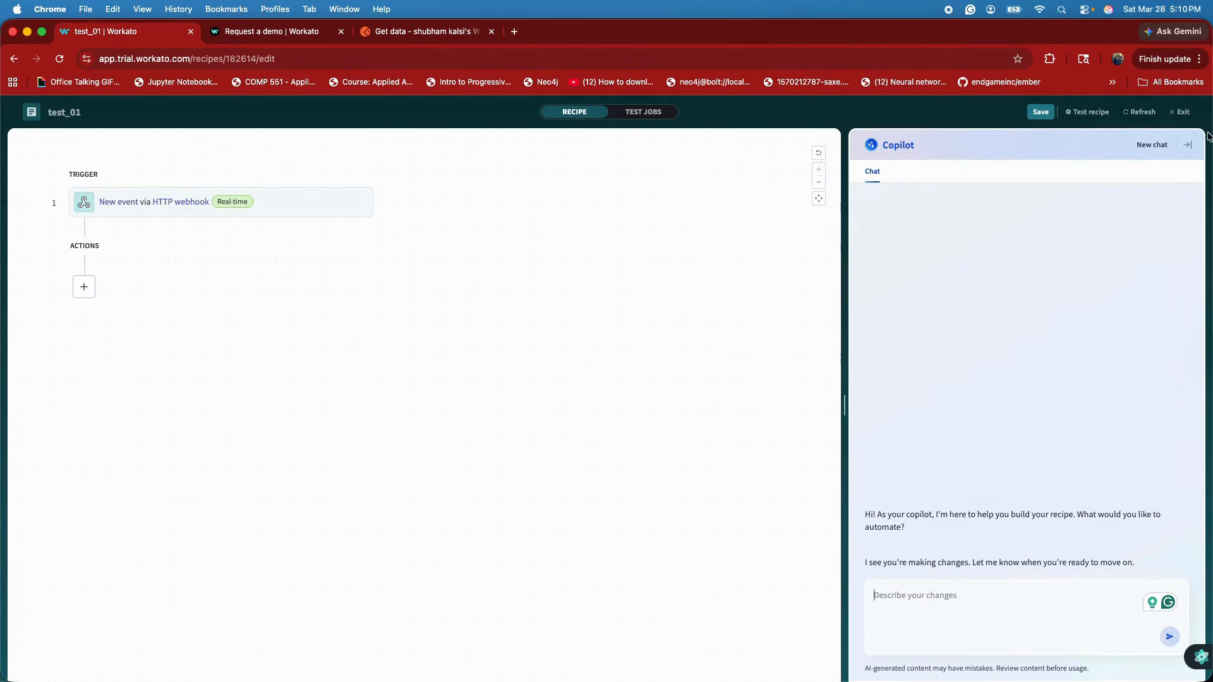
click(1188, 144)
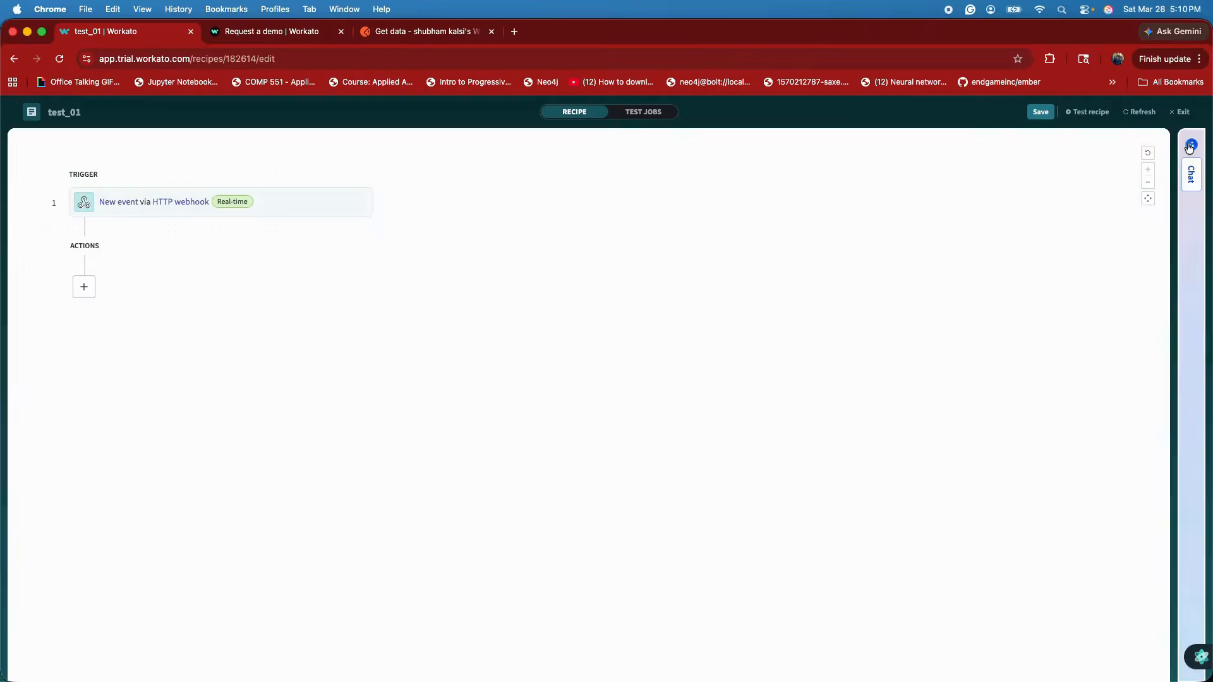
click(153, 201)
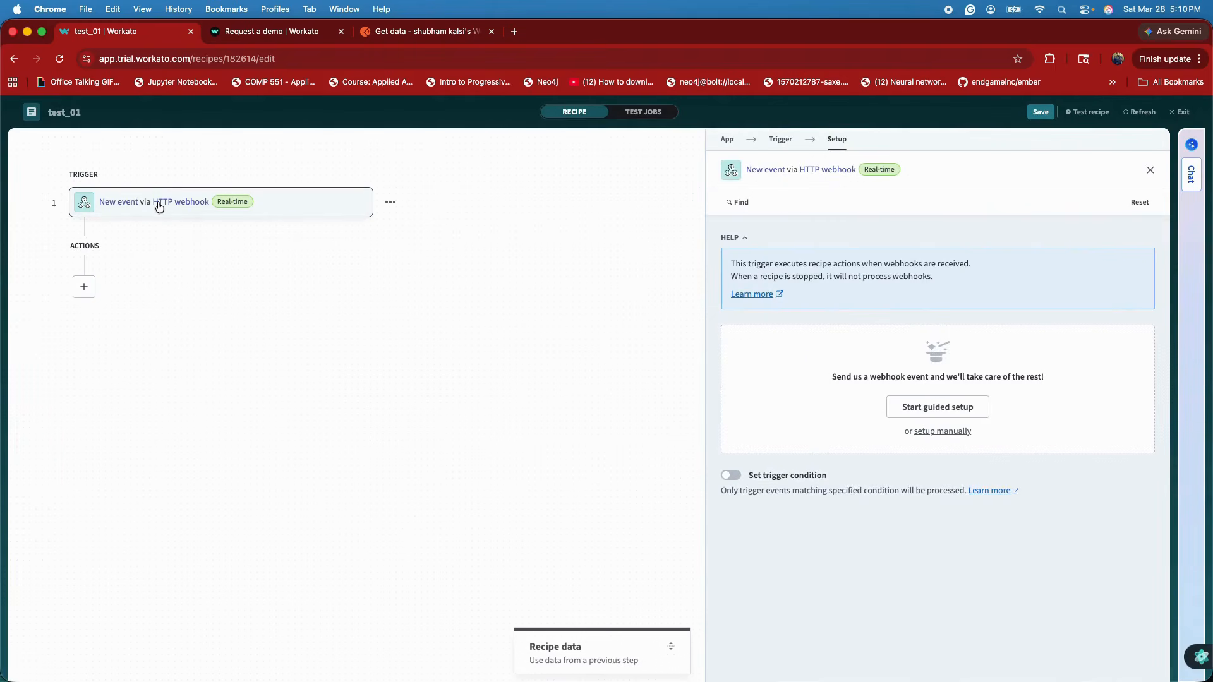
click(938, 410)
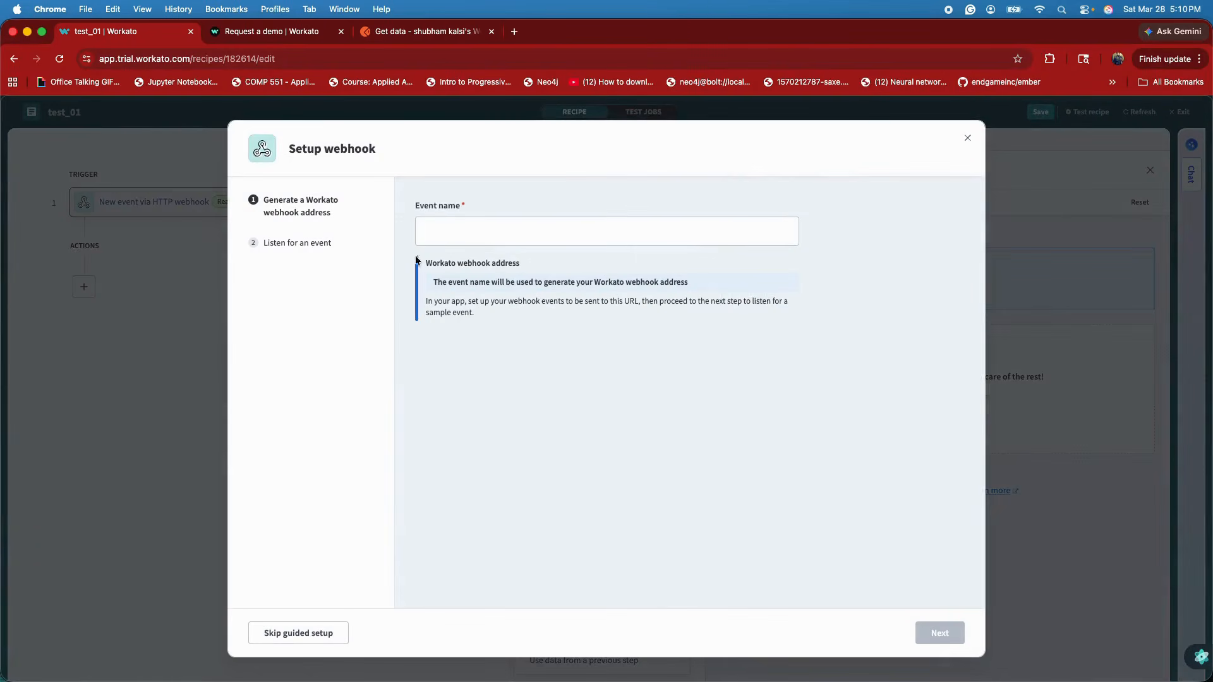
click(463, 240)
text(test1)
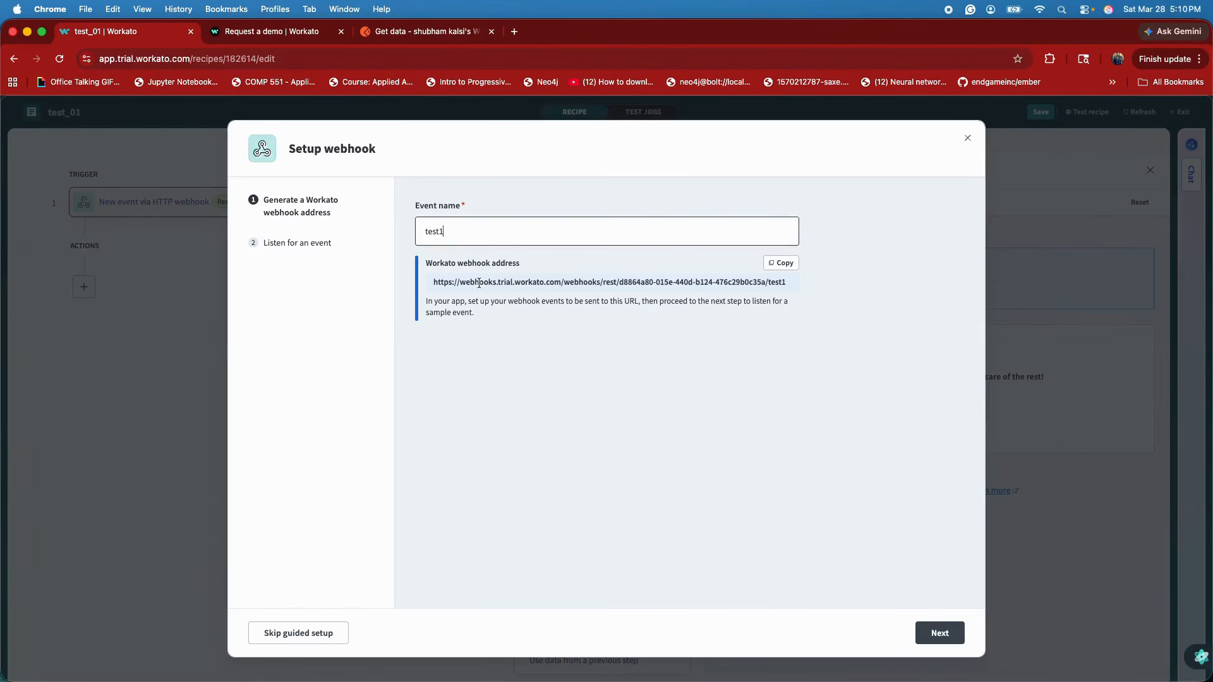
click(782, 262)
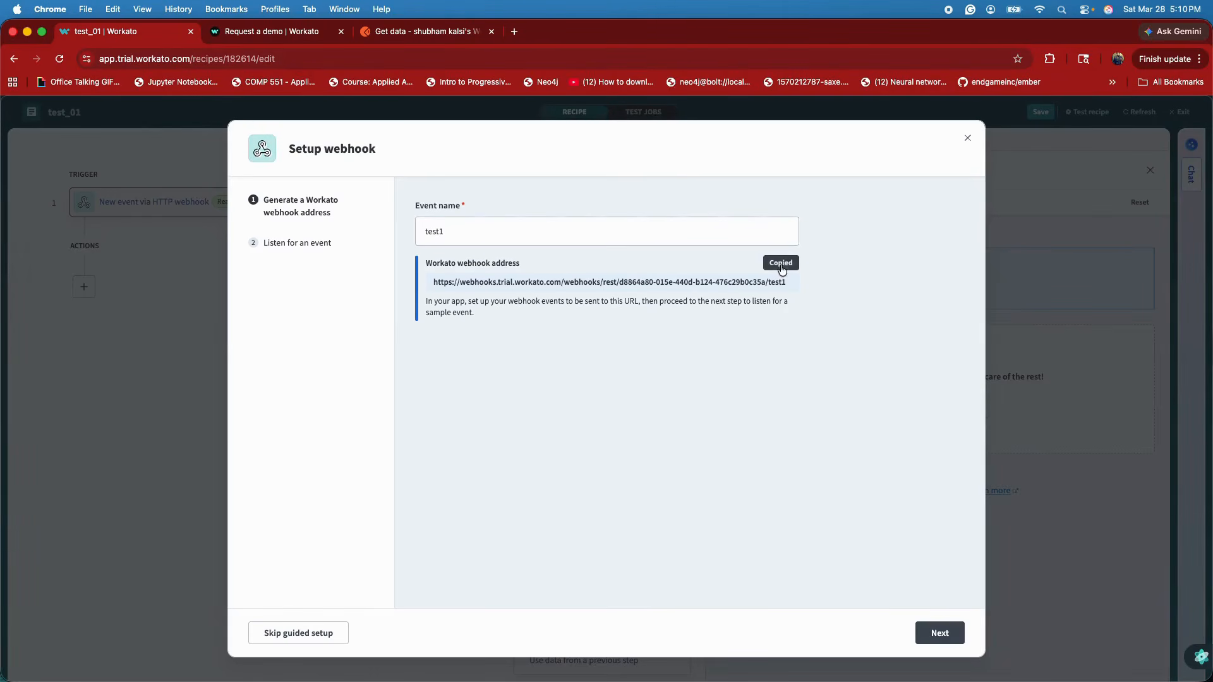
click(942, 634)
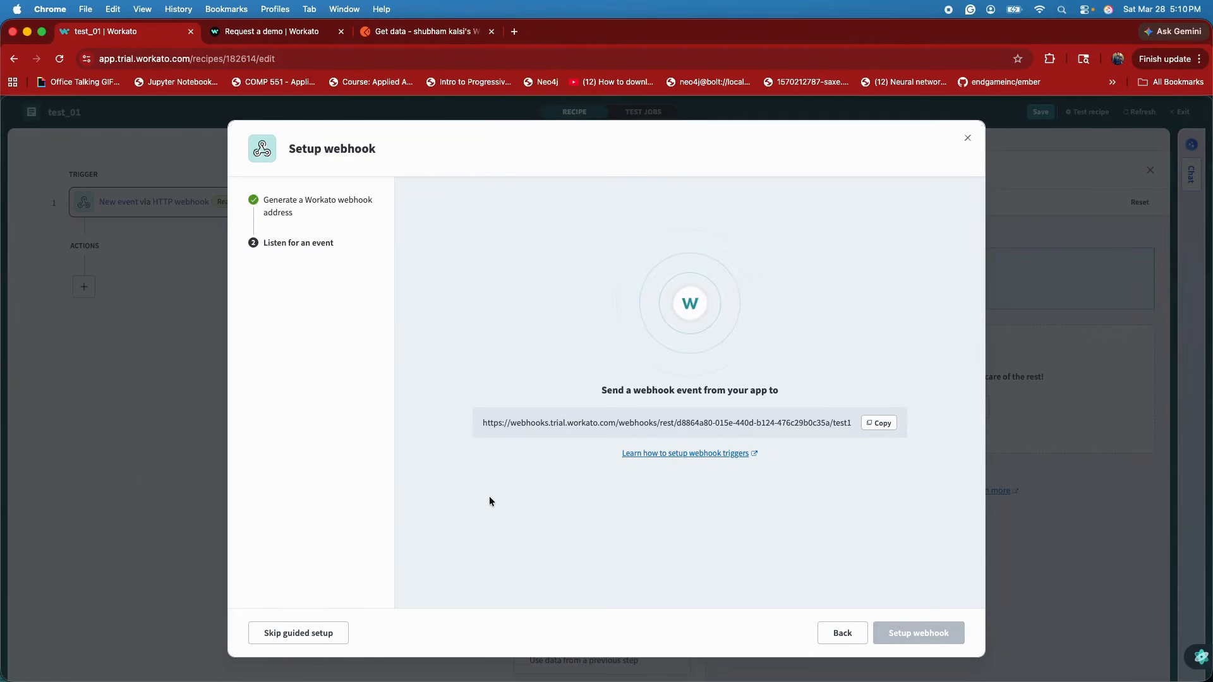
click(967, 138)
click(848, 197)
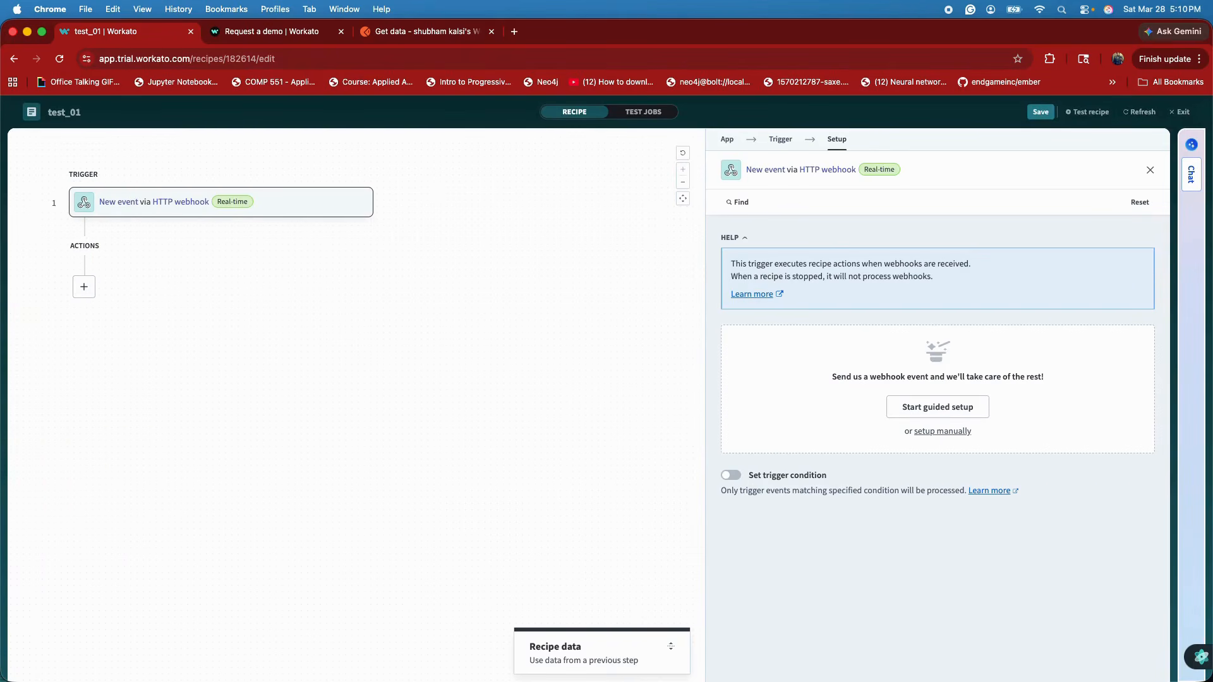
Add an app action after the webhook trigger, using Logger by Workato to log a message to the job report
click(83, 294)
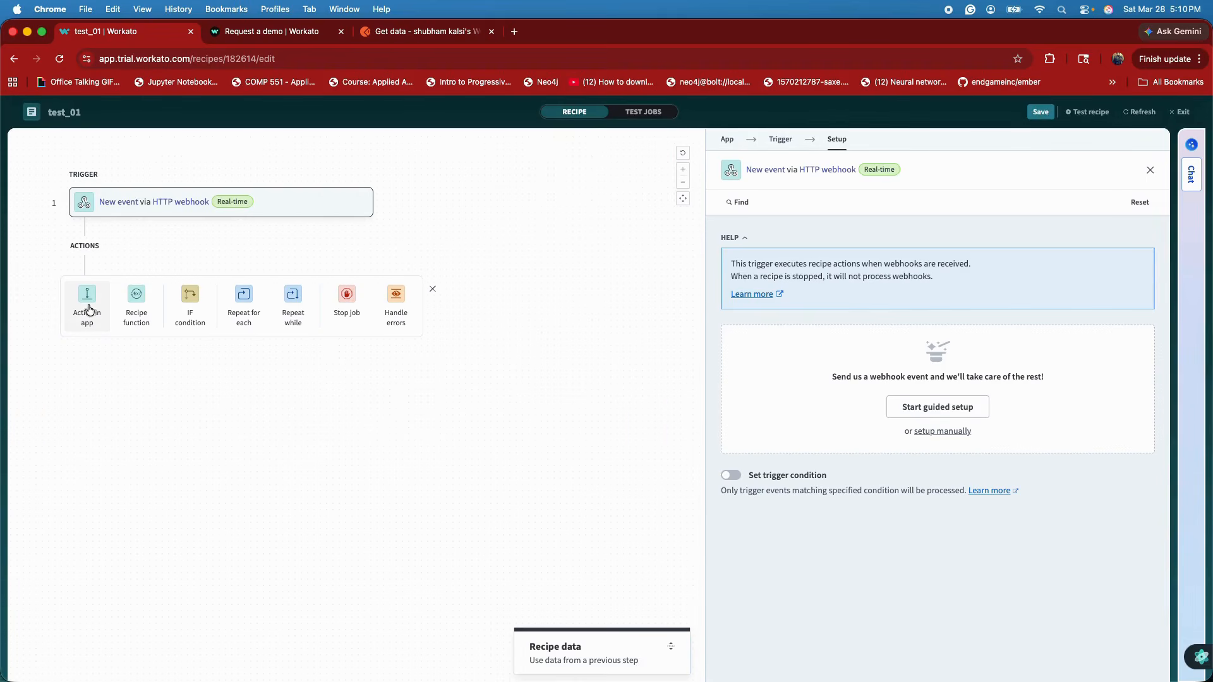
click(89, 297)
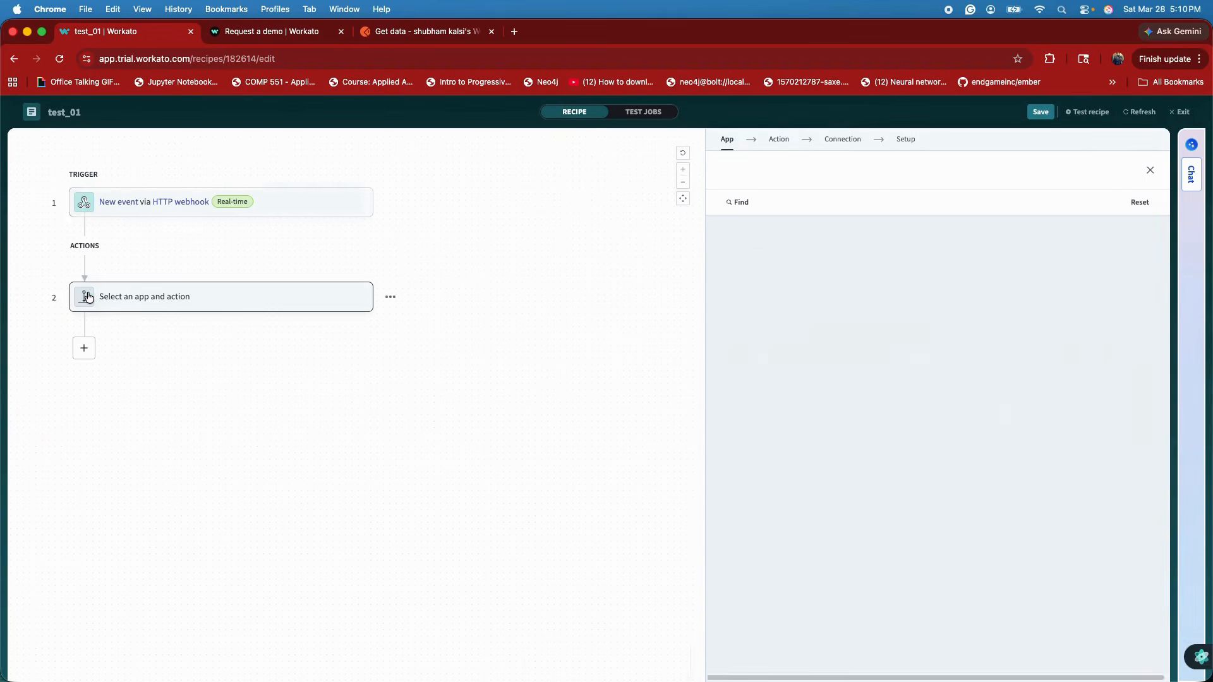
text(logg)
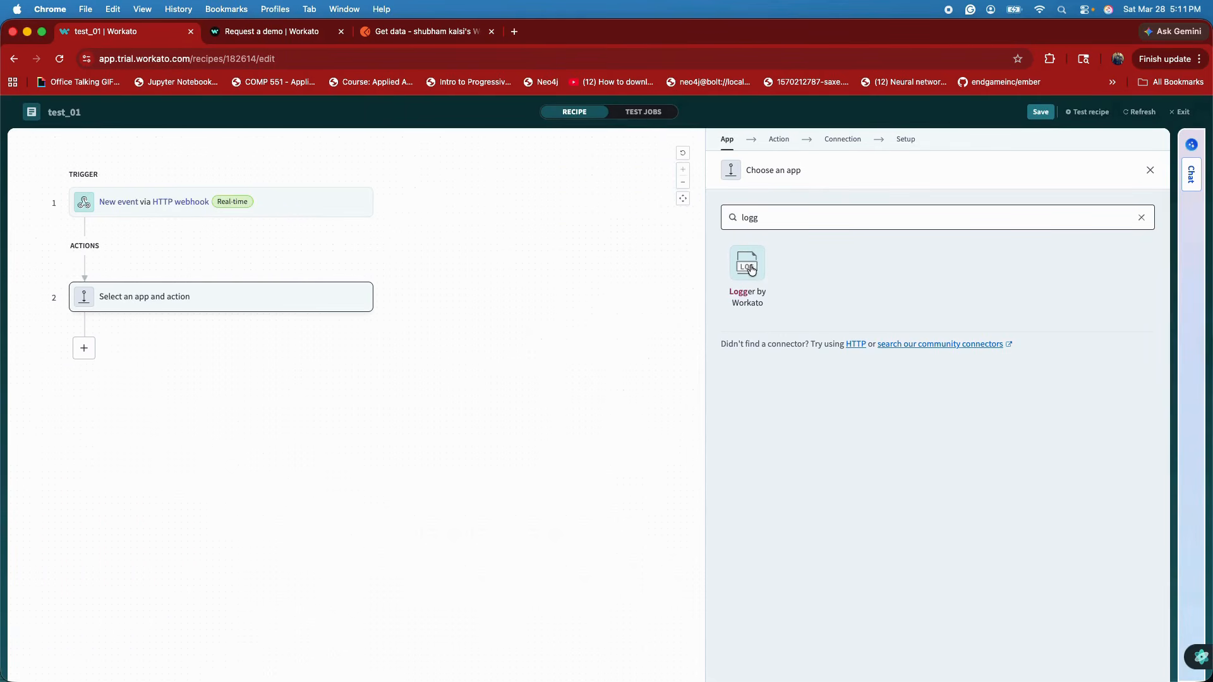
click(753, 269)
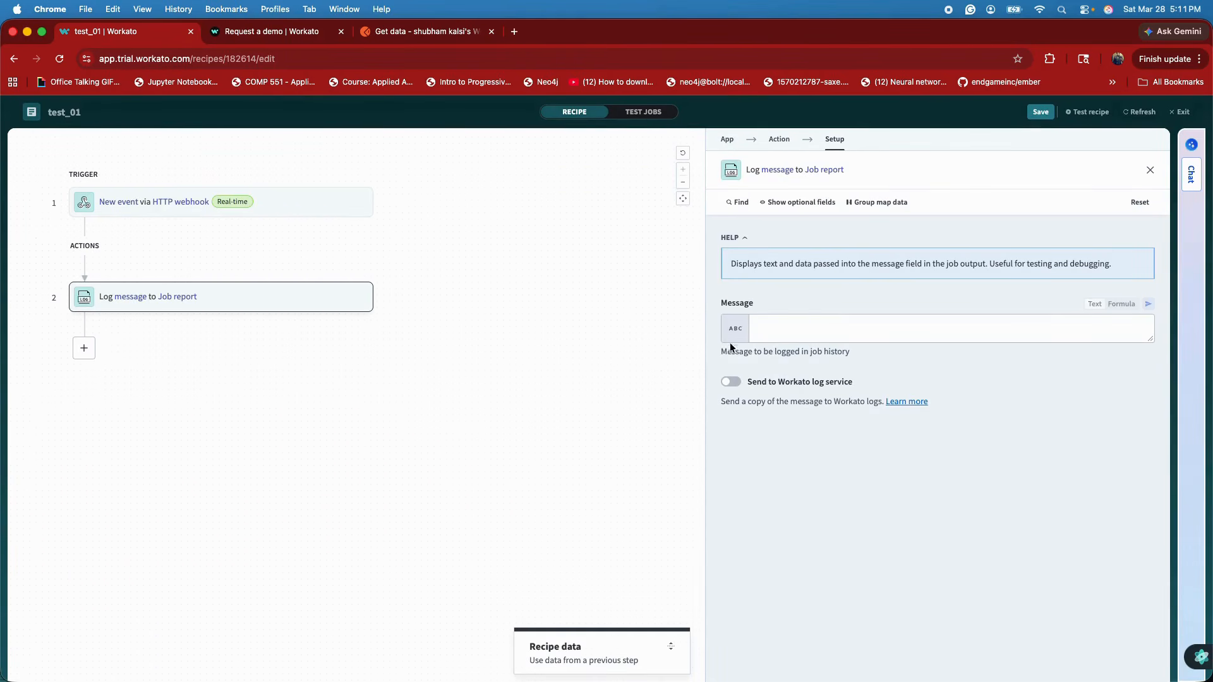
Set the log action's message to a formula containing the Payload datapill from the Step 1 webhook output
click(800, 333)
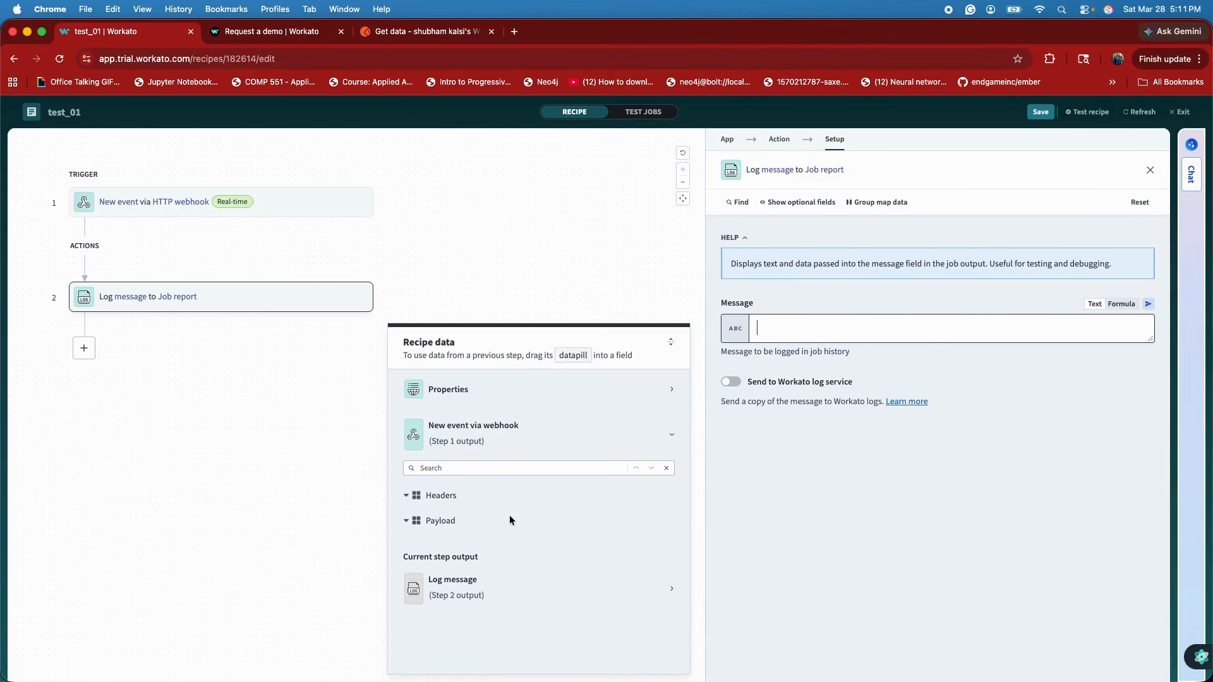
click(1120, 310)
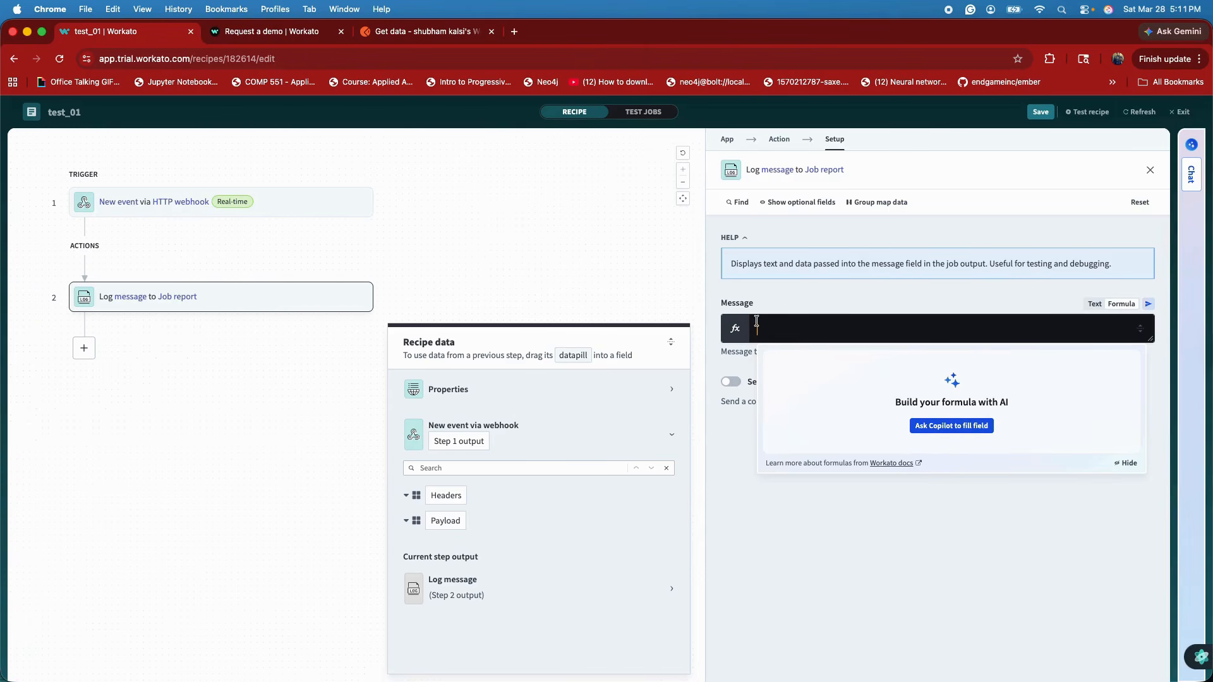
click(446, 522)
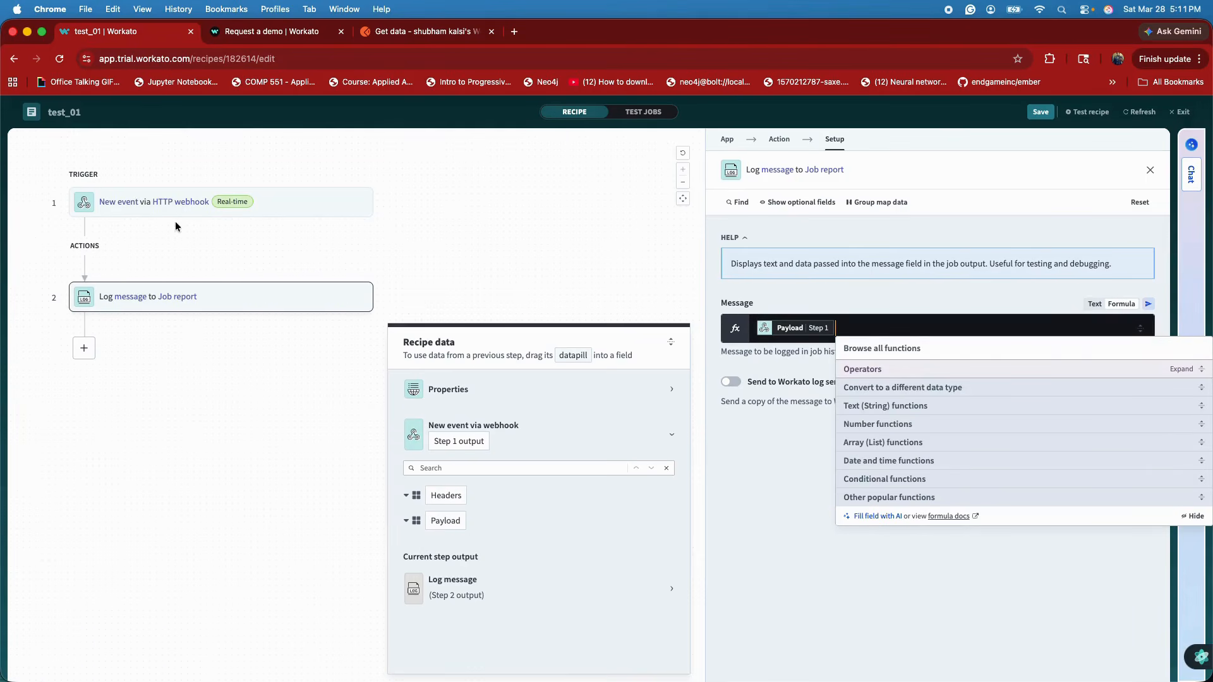
click(522, 251)
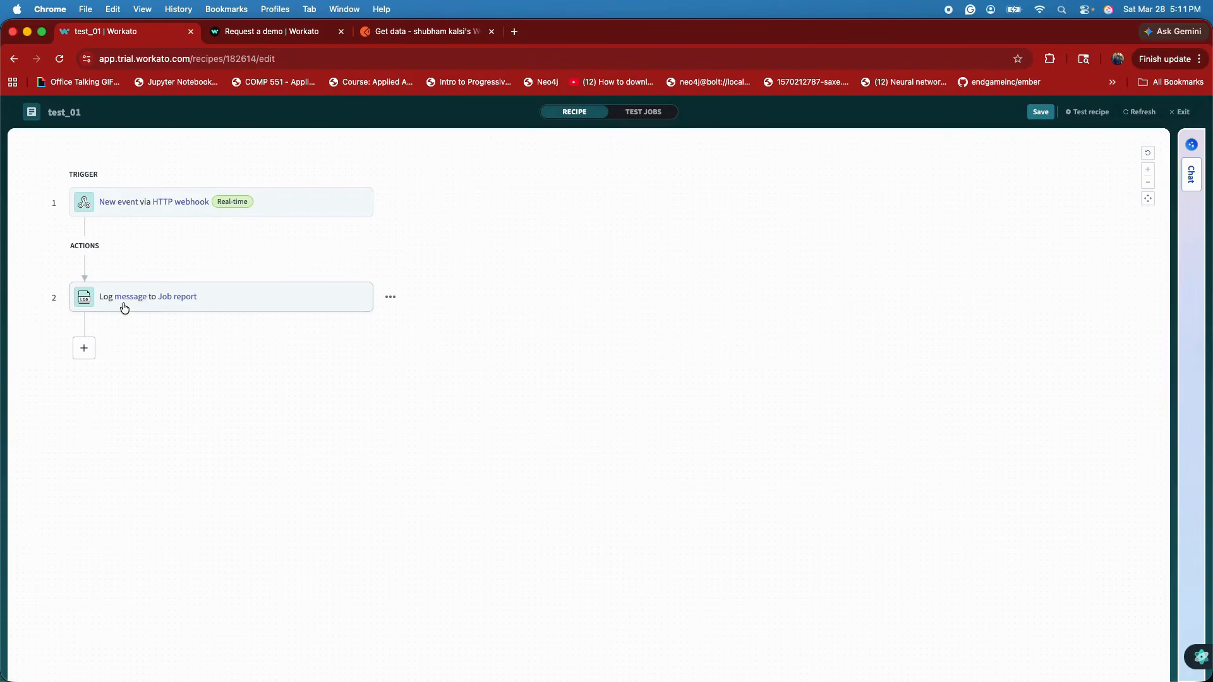
Insert a Handle errors block between the webhook trigger and the log message action
mouse_move(113, 265)
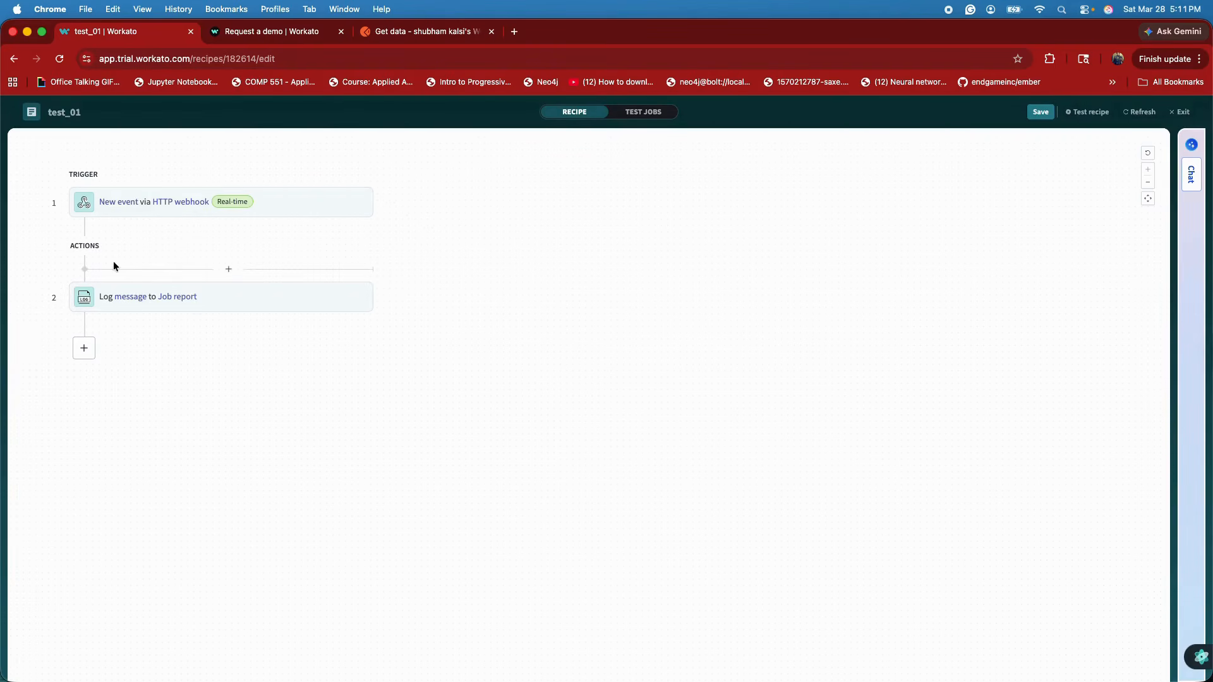
click(228, 272)
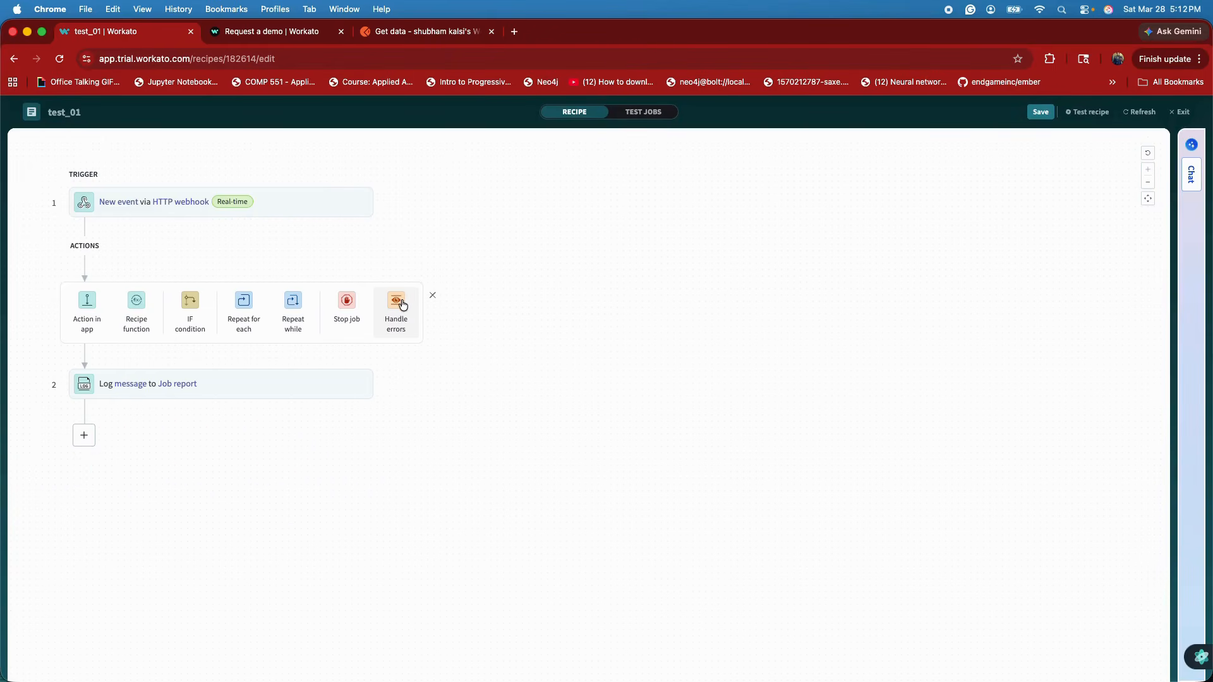
click(400, 305)
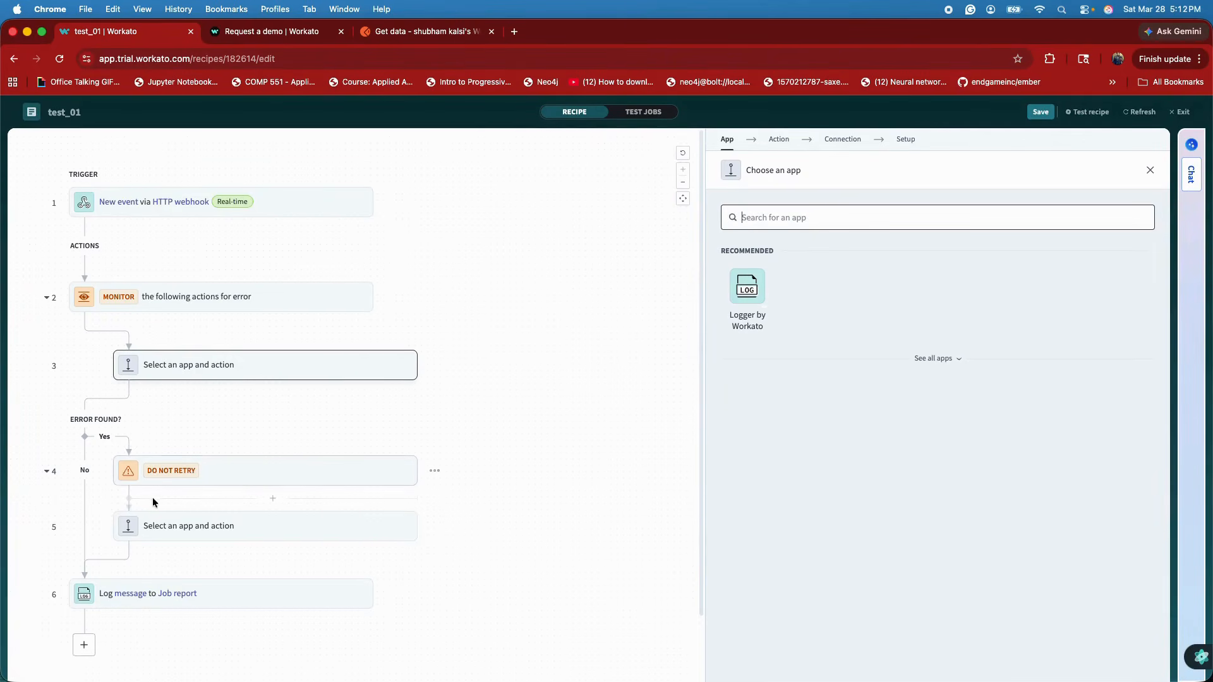
Try setting the error block to retry the Monitor actions 3 times, and return it to Do not retry
click(181, 487)
click(800, 341)
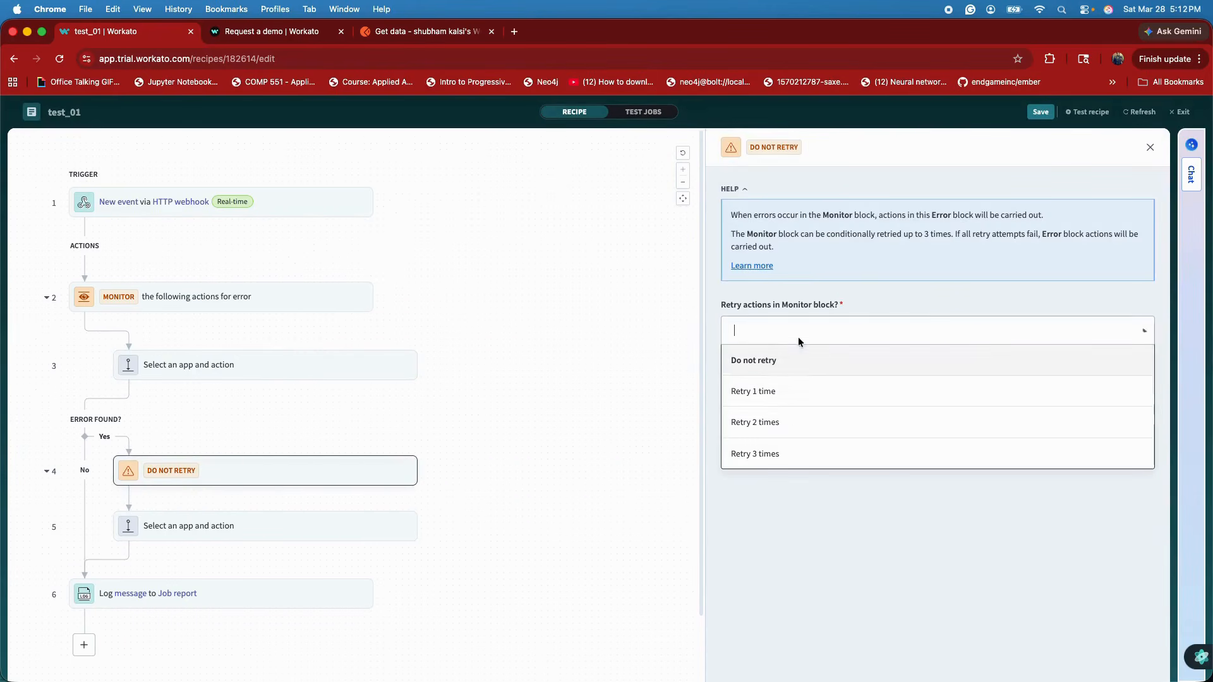
click(771, 464)
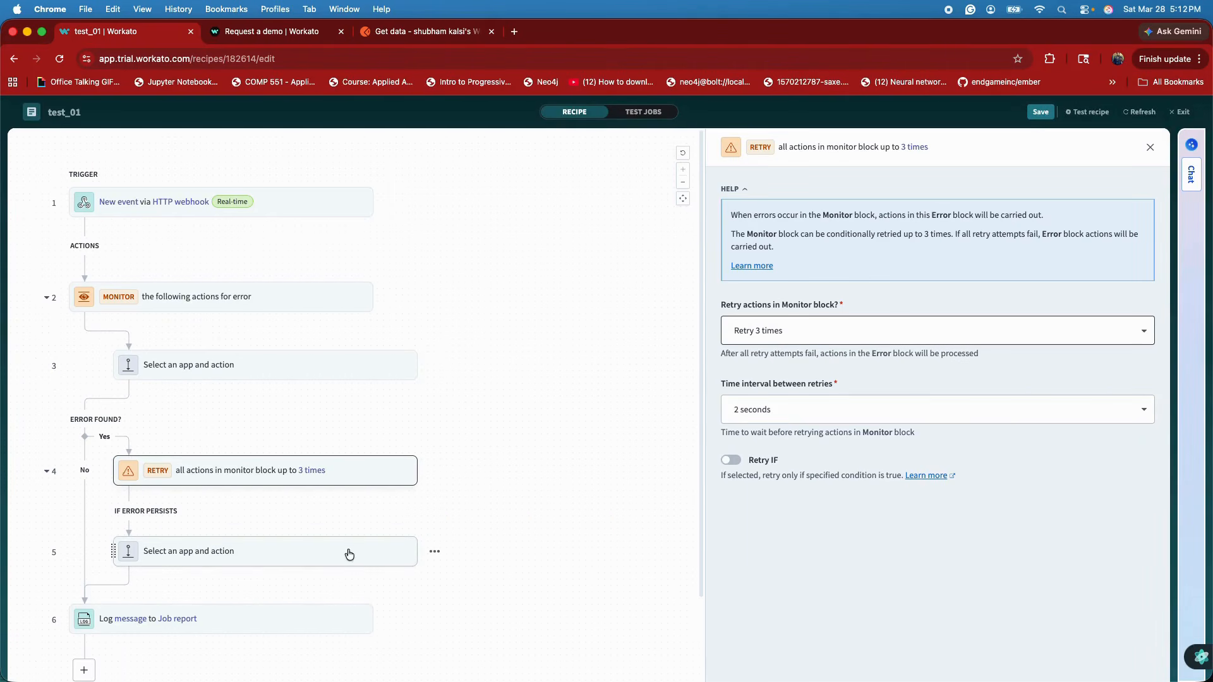
click(782, 341)
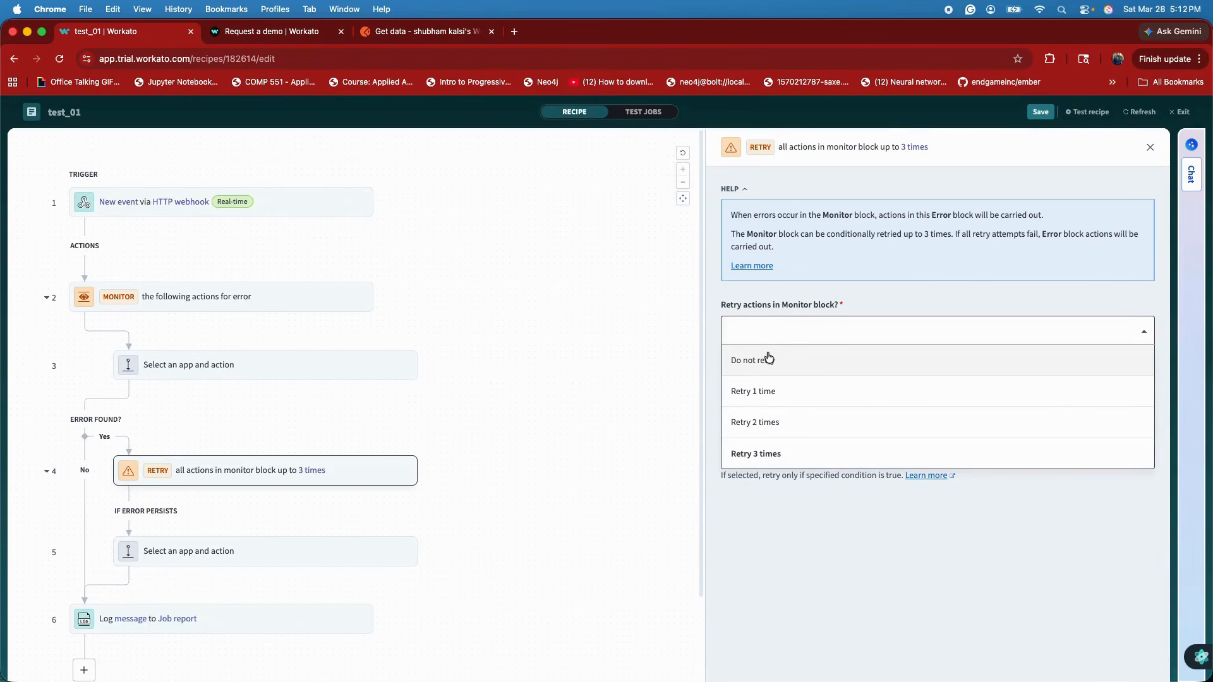
click(769, 359)
Move the log message action into the Monitor block and delete the empty placeholder actions from the Monitor and error blocks
click(434, 530)
click(320, 468)
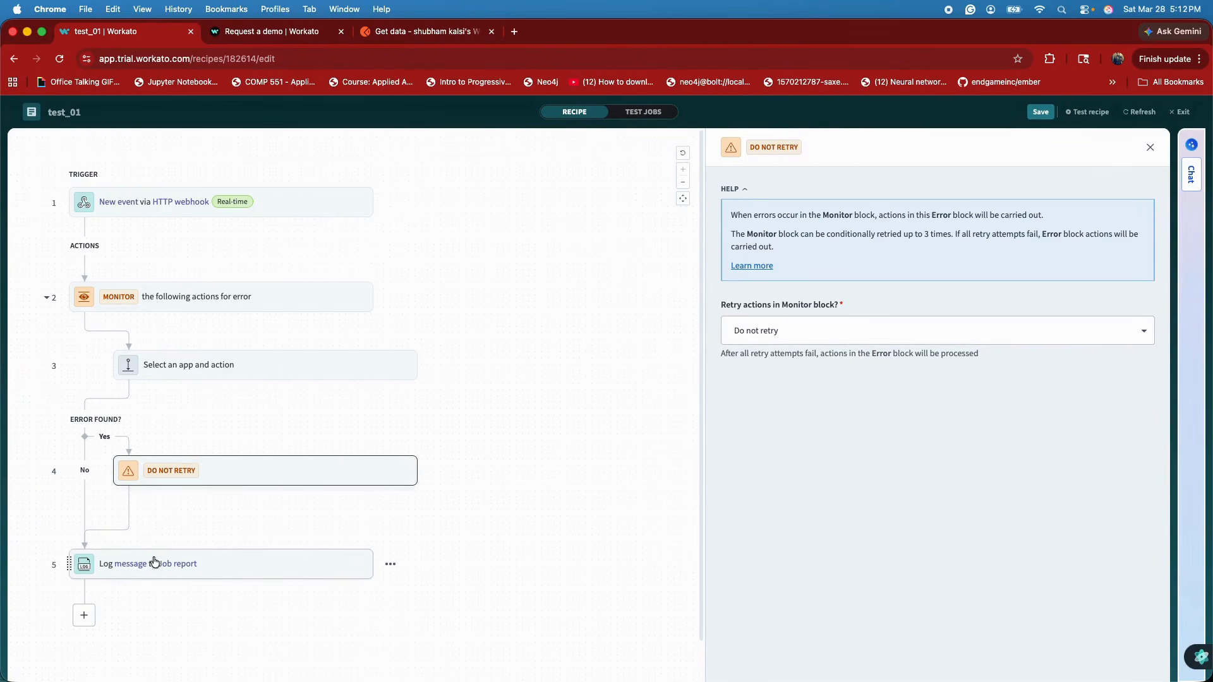
drag(124, 567, 165, 335)
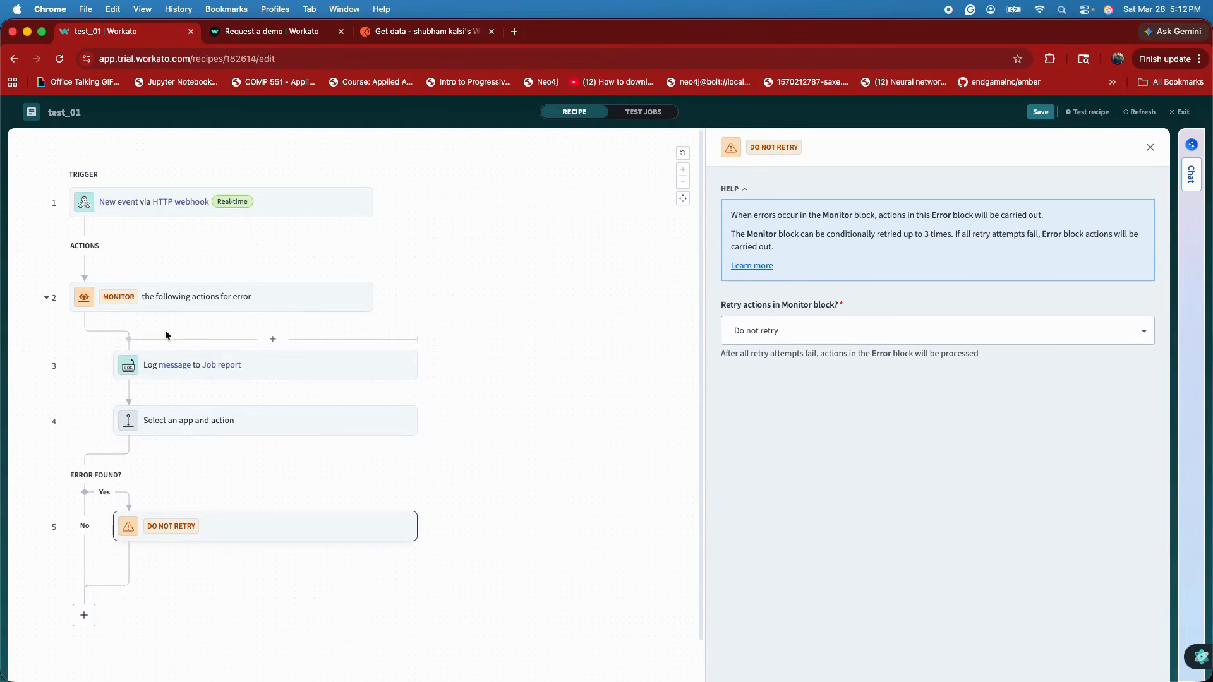
click(434, 421)
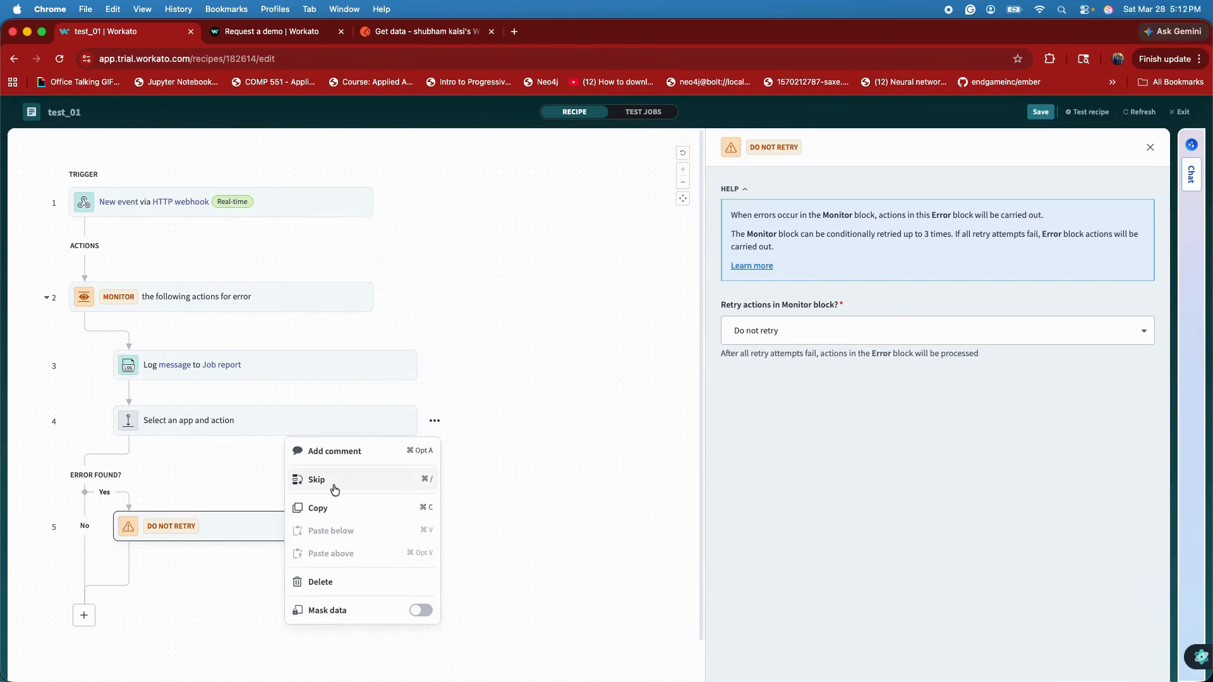
click(344, 584)
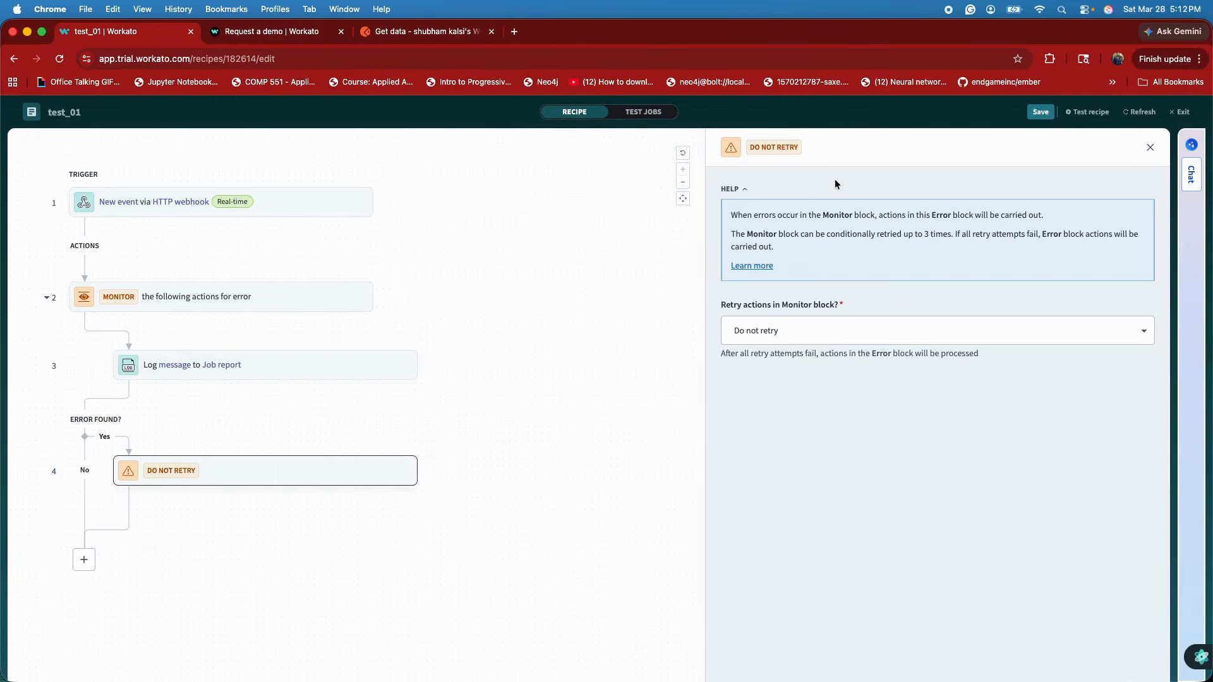
Save the recipe and start the webhook trigger's guided setup with test1 as the event name
click(1041, 112)
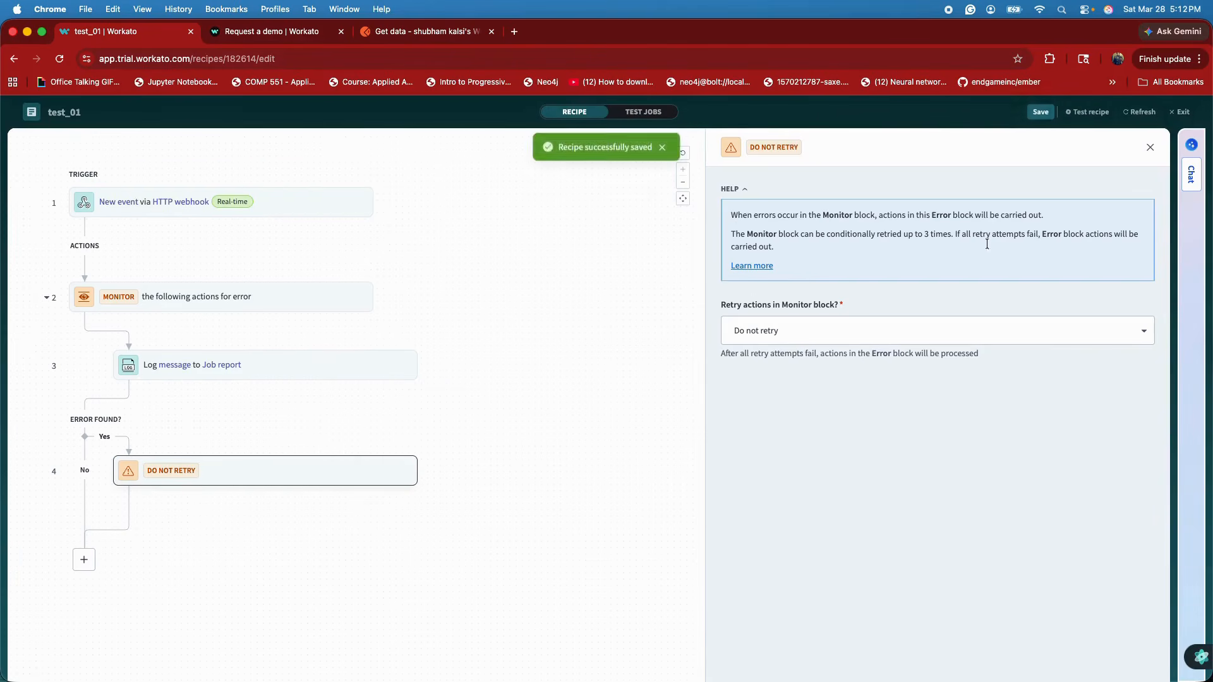
click(252, 202)
click(936, 409)
click(565, 240)
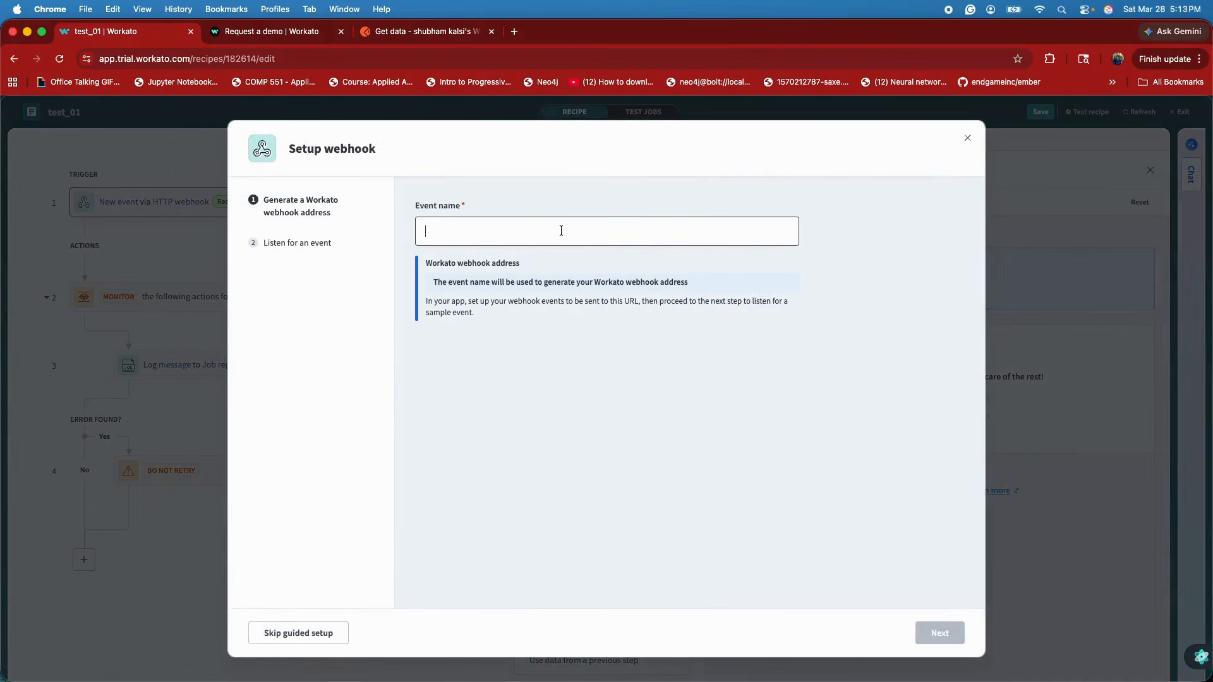
text(test1)
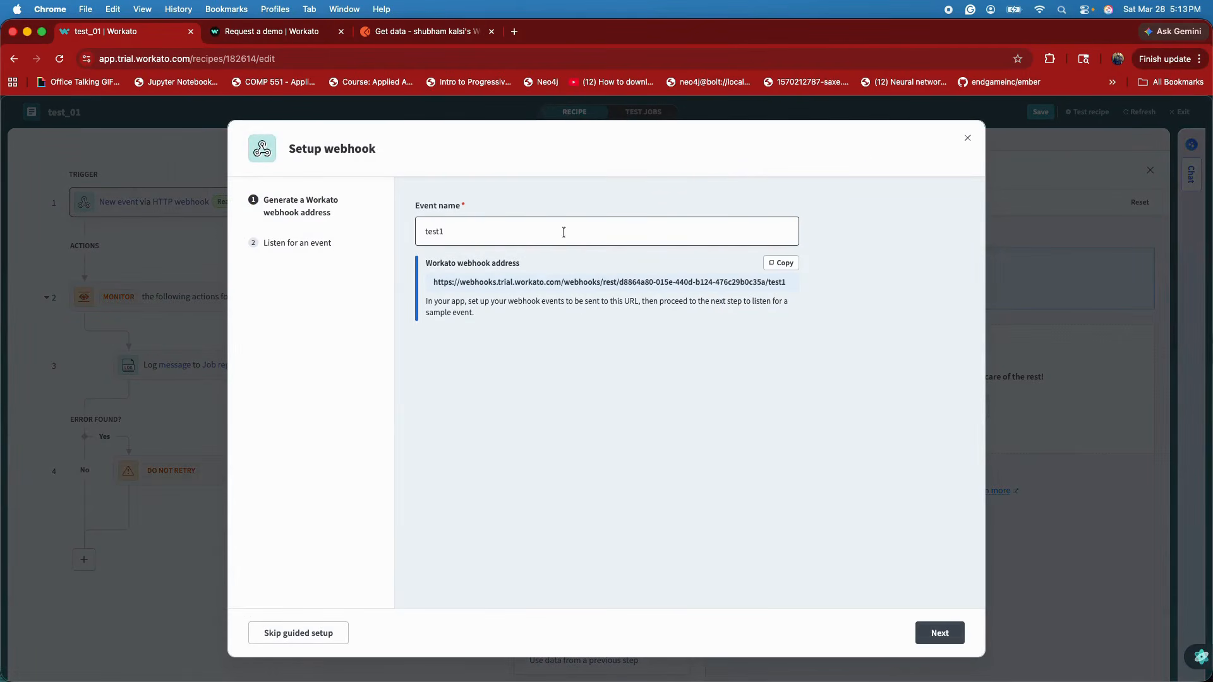
Copy the generated webhook address, start listening for an event, and switch to Postman to send the JSON POST request to that address
click(782, 264)
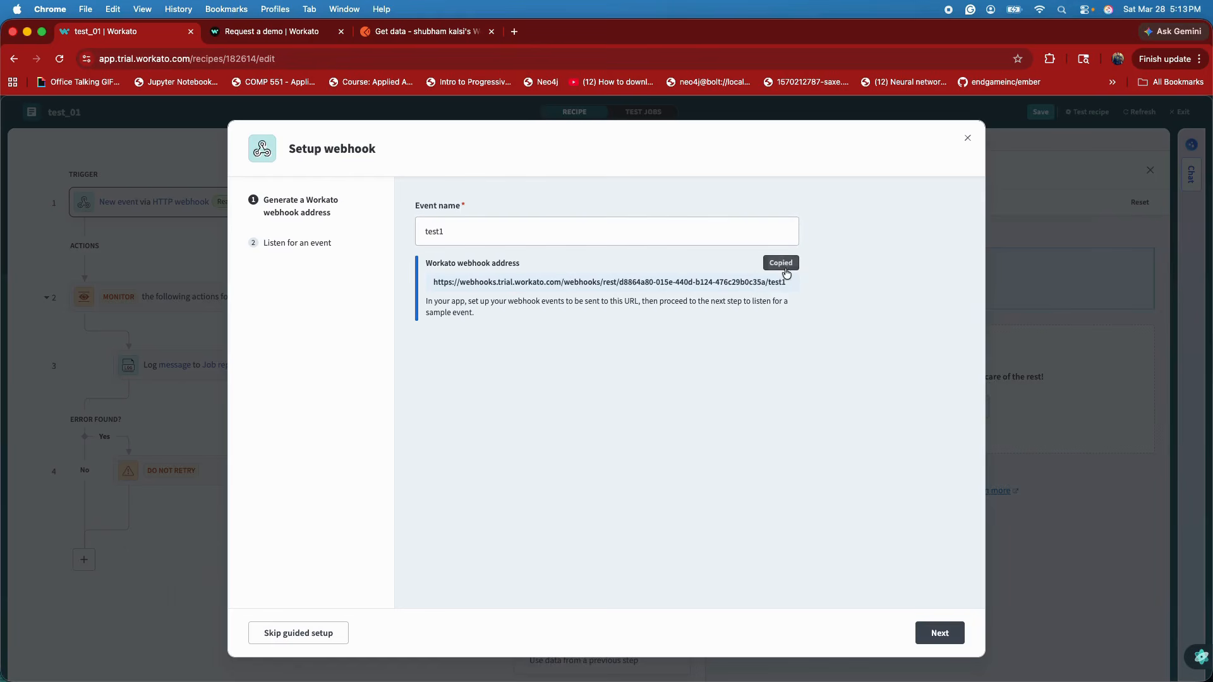
click(934, 642)
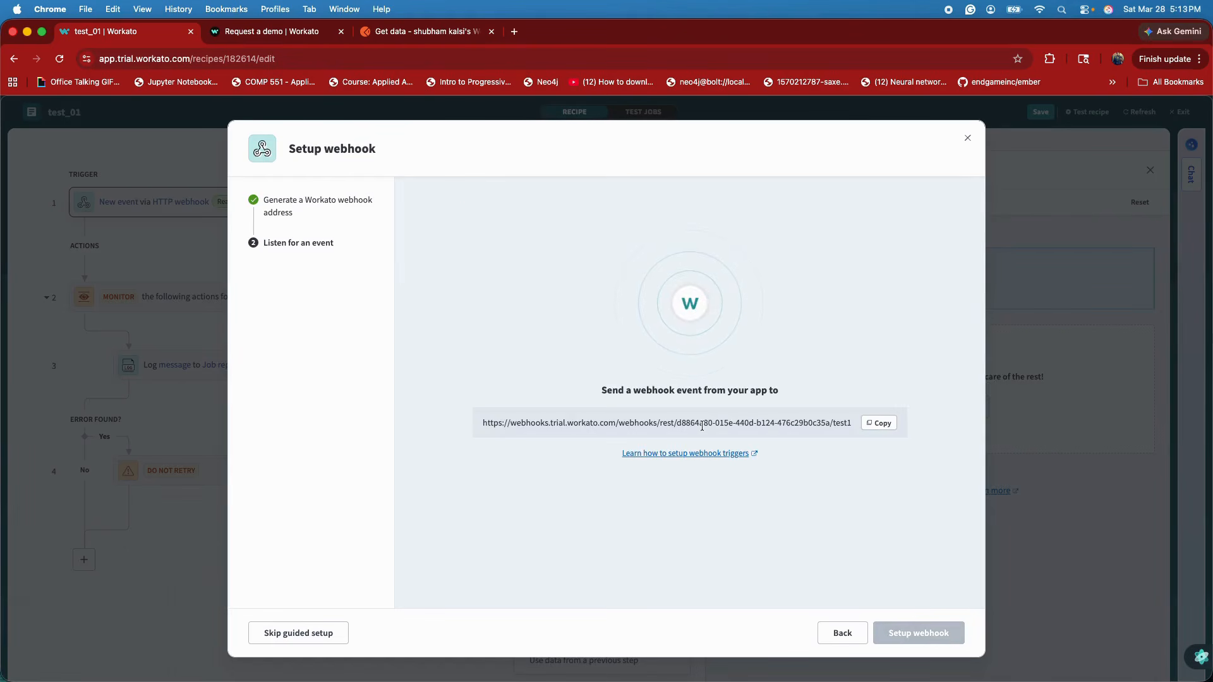
drag(483, 417, 849, 421)
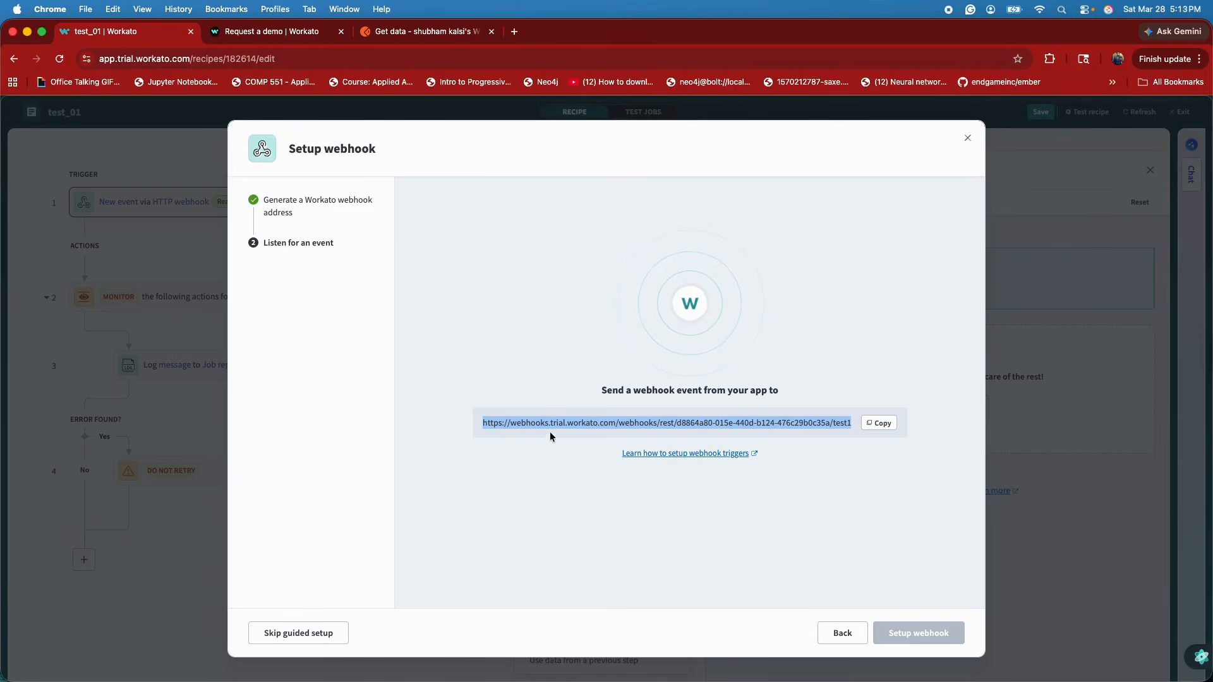
click(449, 33)
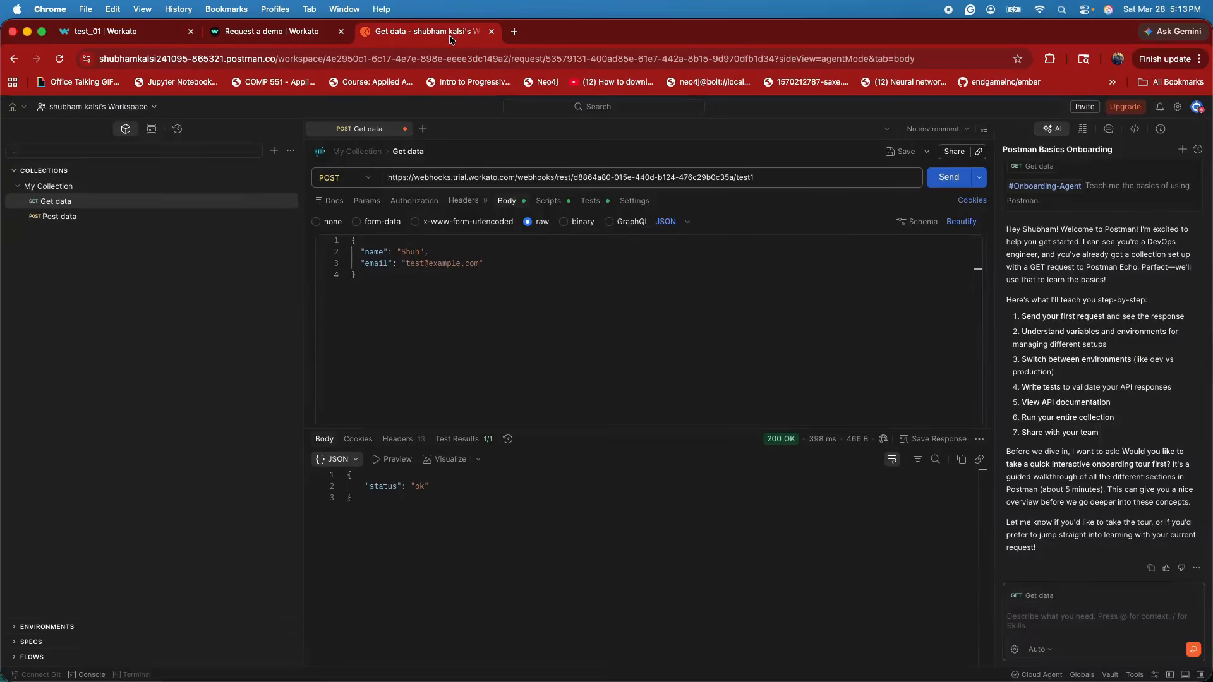
triple_click(762, 184)
click(761, 184)
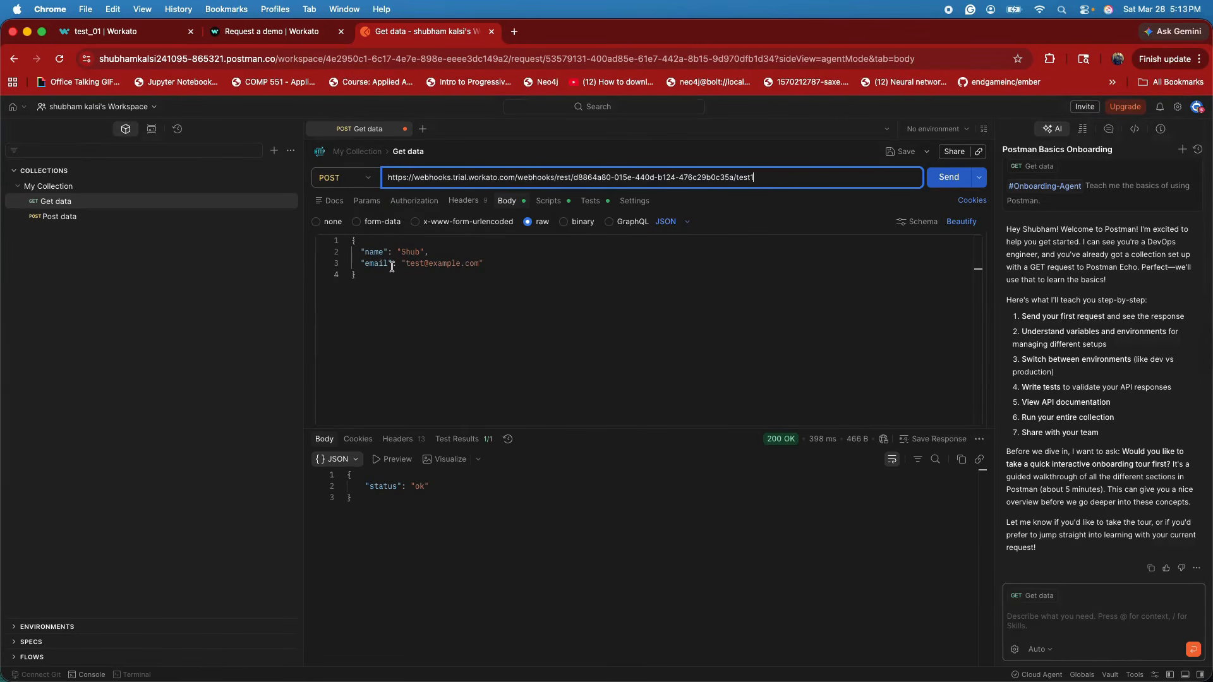
click(949, 179)
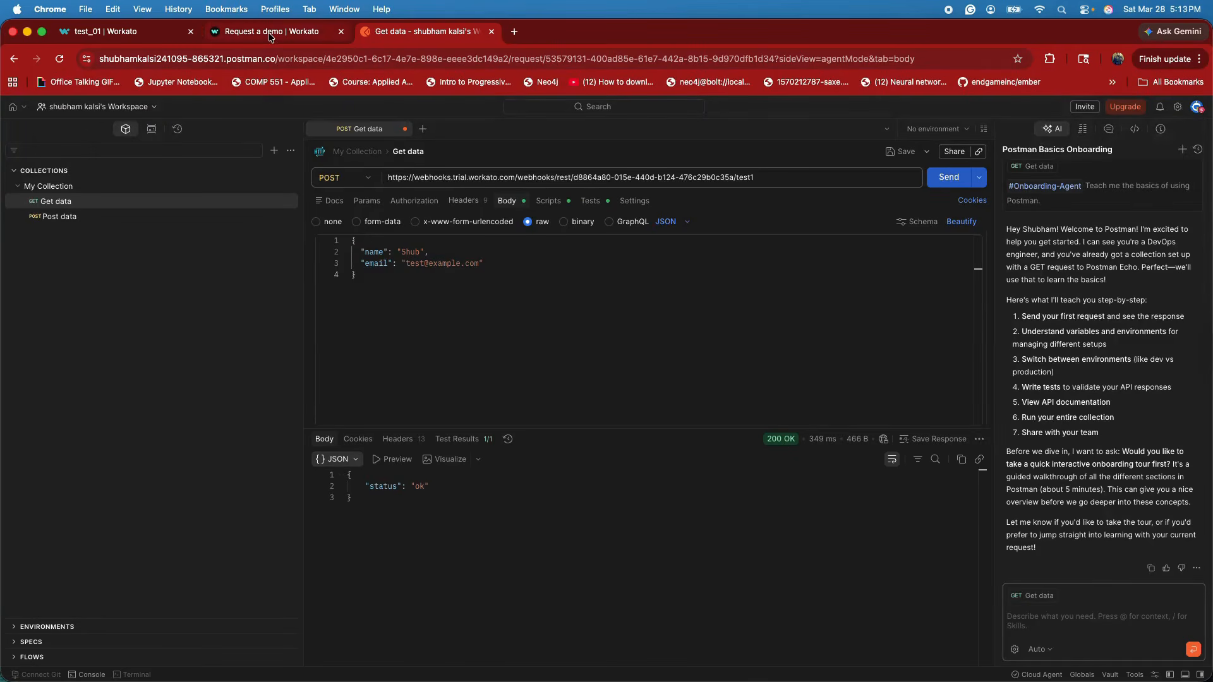
Return to Workato, complete the webhook setup using the received event's headers and payload, and save the recipe
click(126, 33)
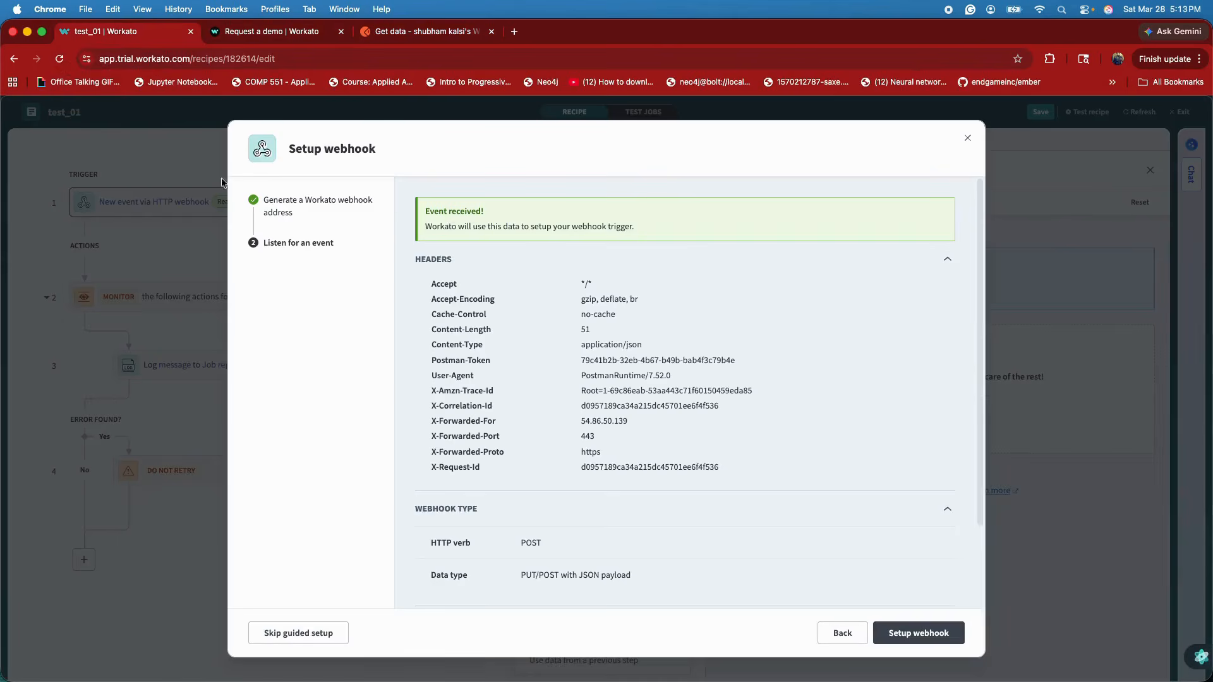
scroll(614, 381, down, 2)
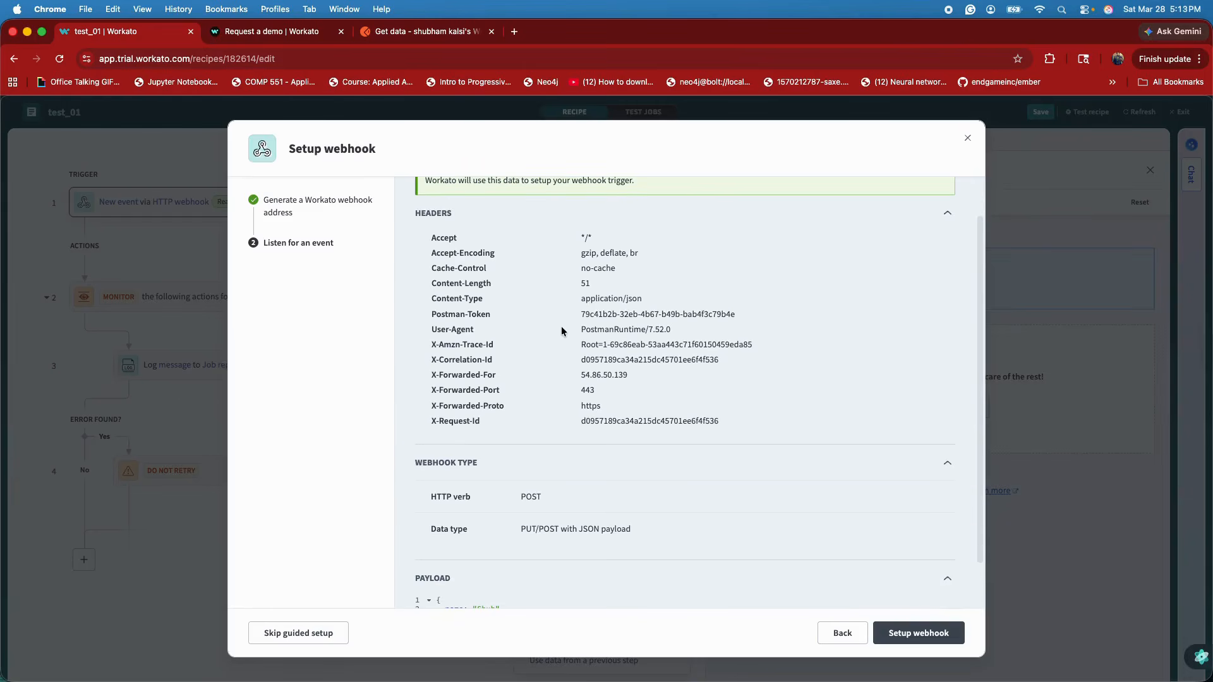
scroll(561, 331, down, 2)
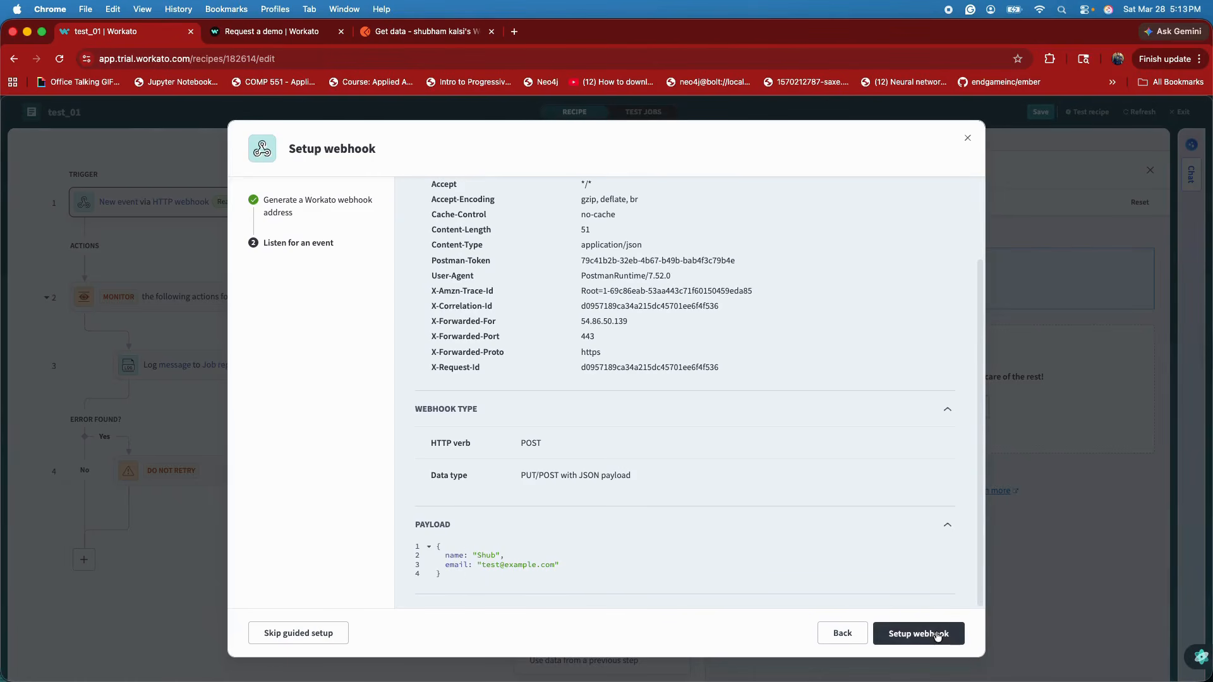
click(935, 635)
scroll(875, 505, down, 3)
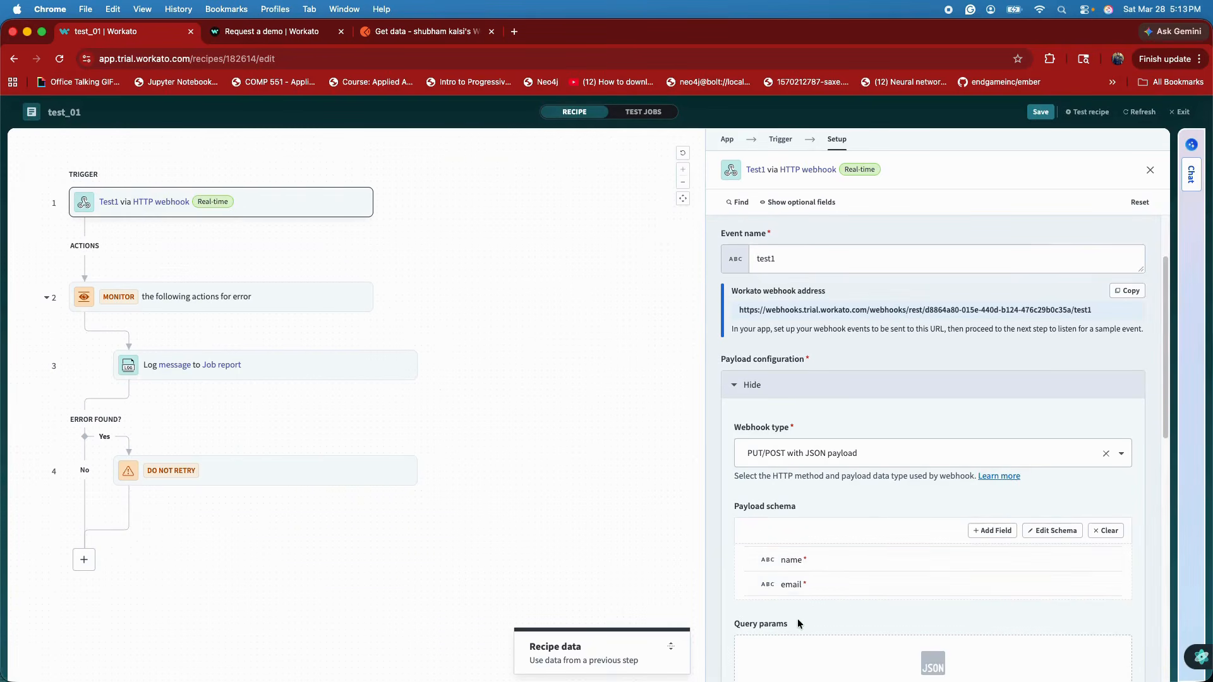
click(1041, 115)
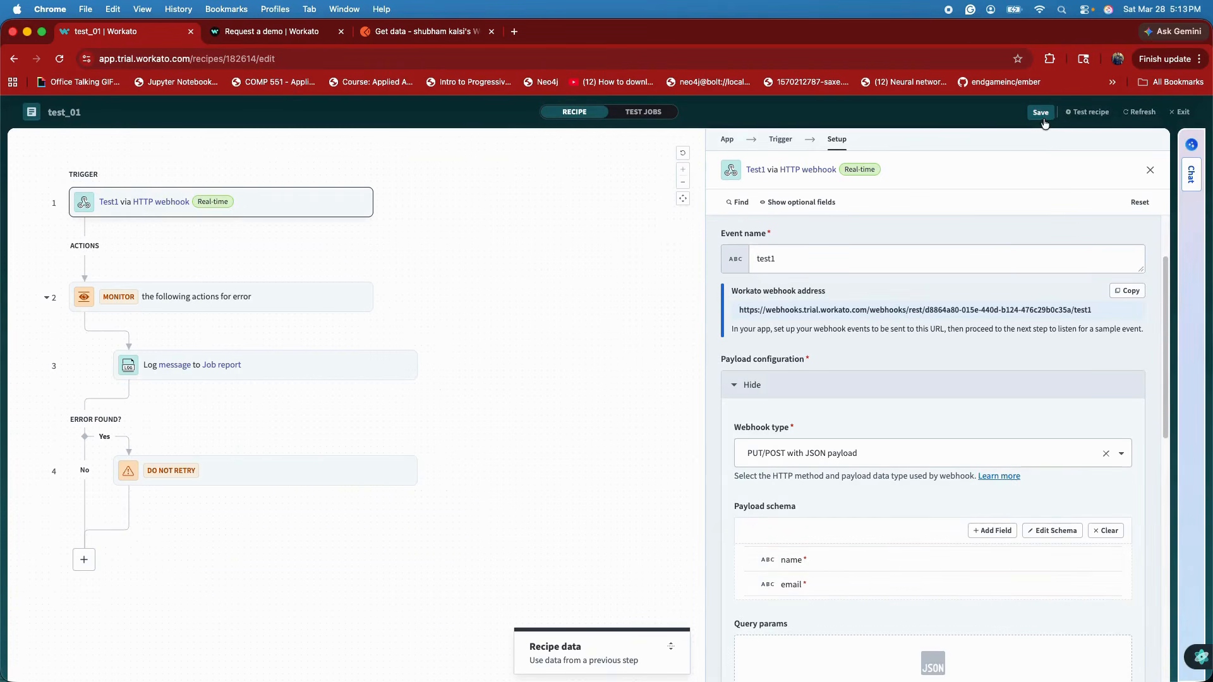
Start a test of the recipe and send the POST request to its webhook from Postman
click(1085, 114)
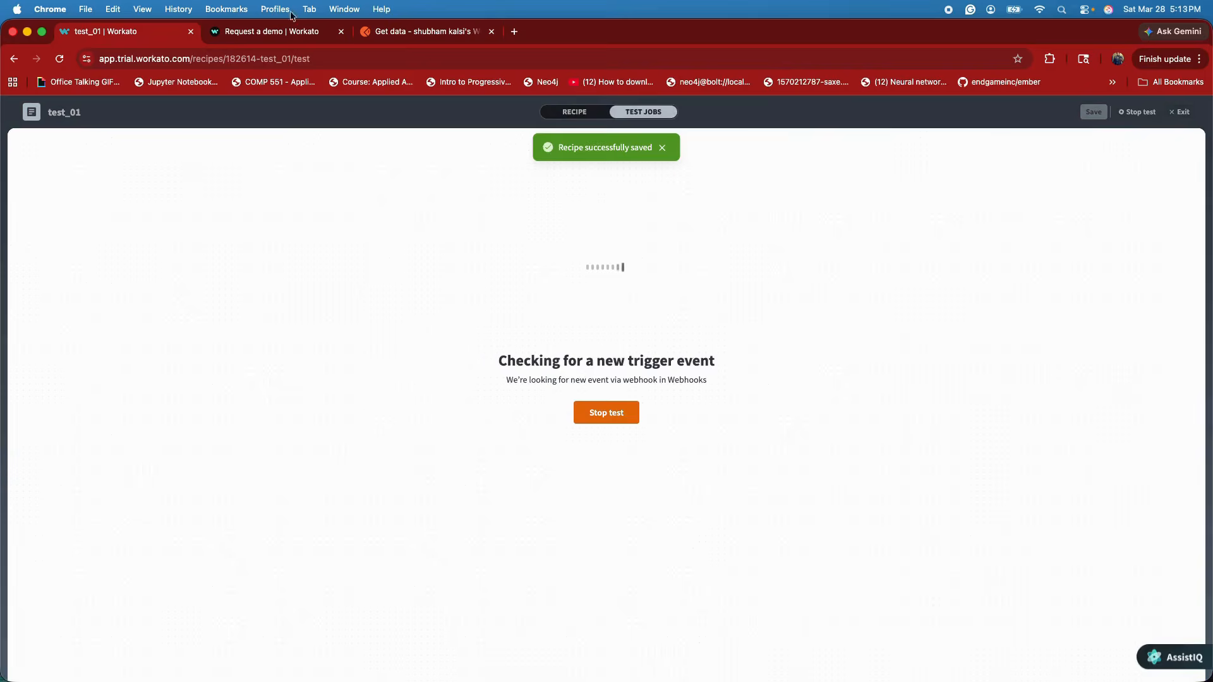
click(423, 33)
click(955, 172)
Return to Workato and examine the log message action's expanded output in the test job
click(134, 41)
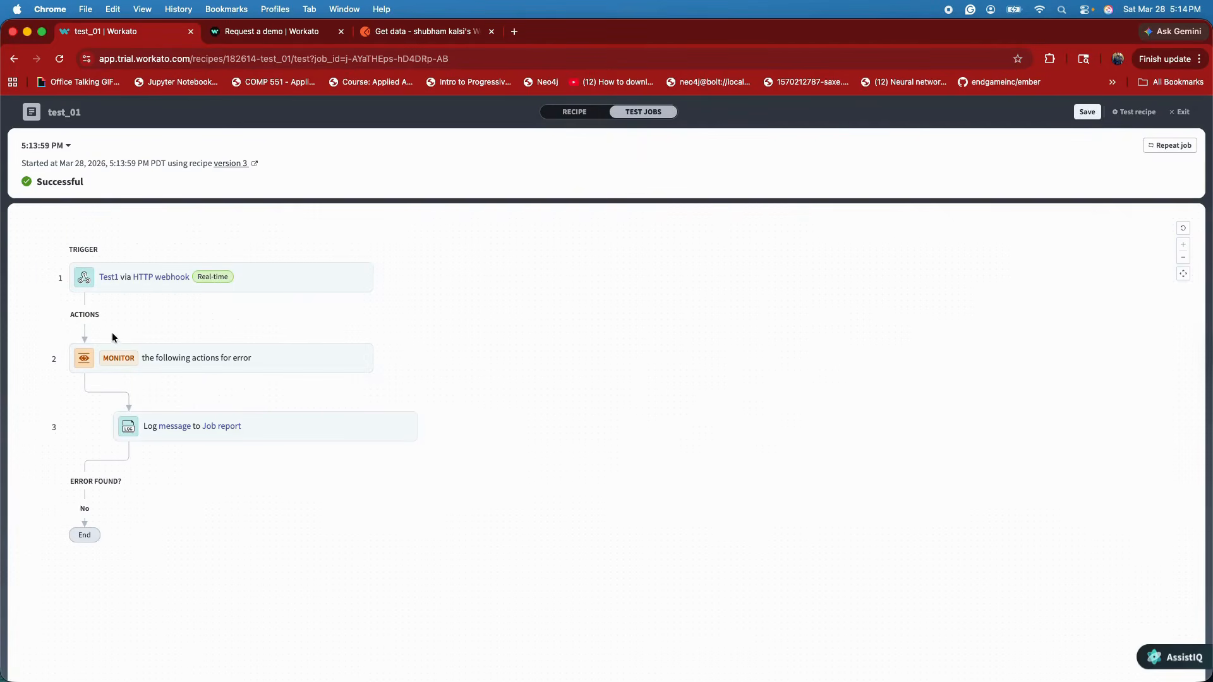
click(200, 439)
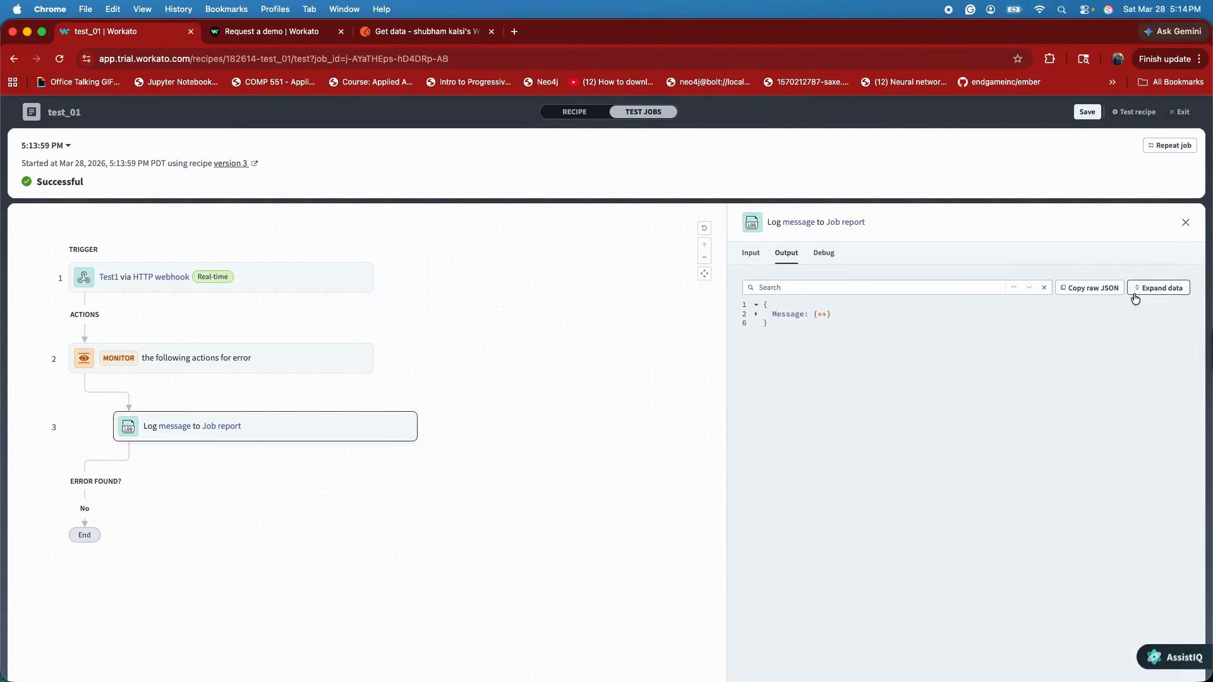
click(1160, 287)
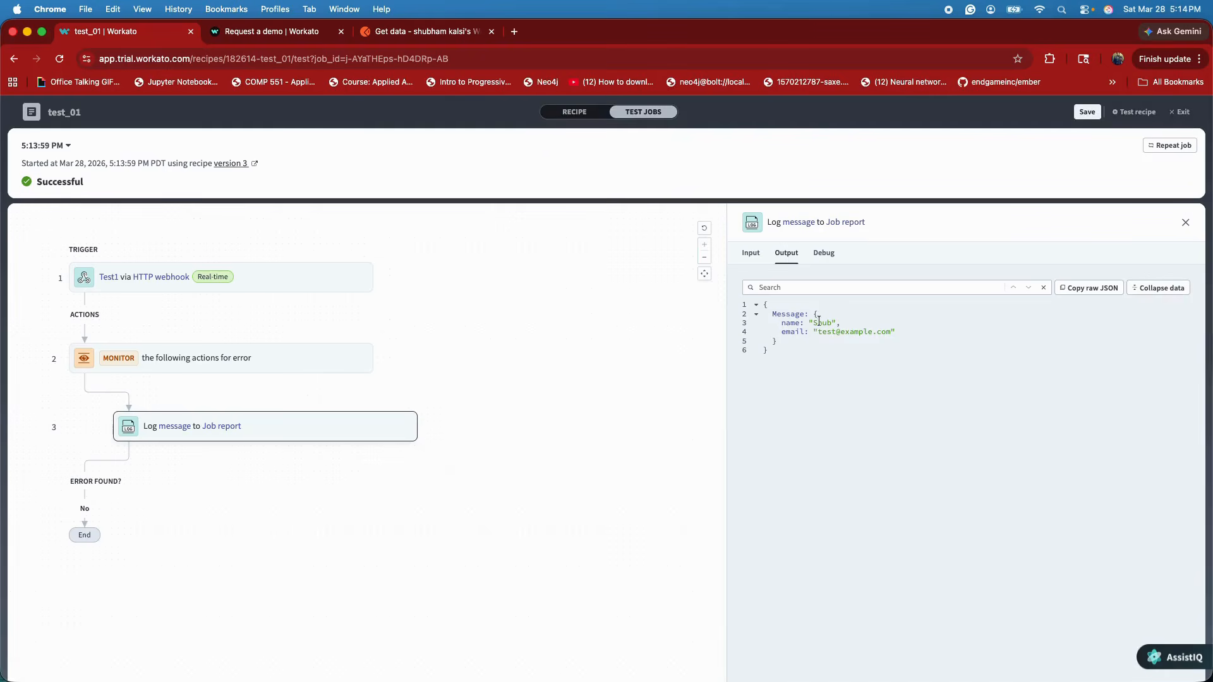